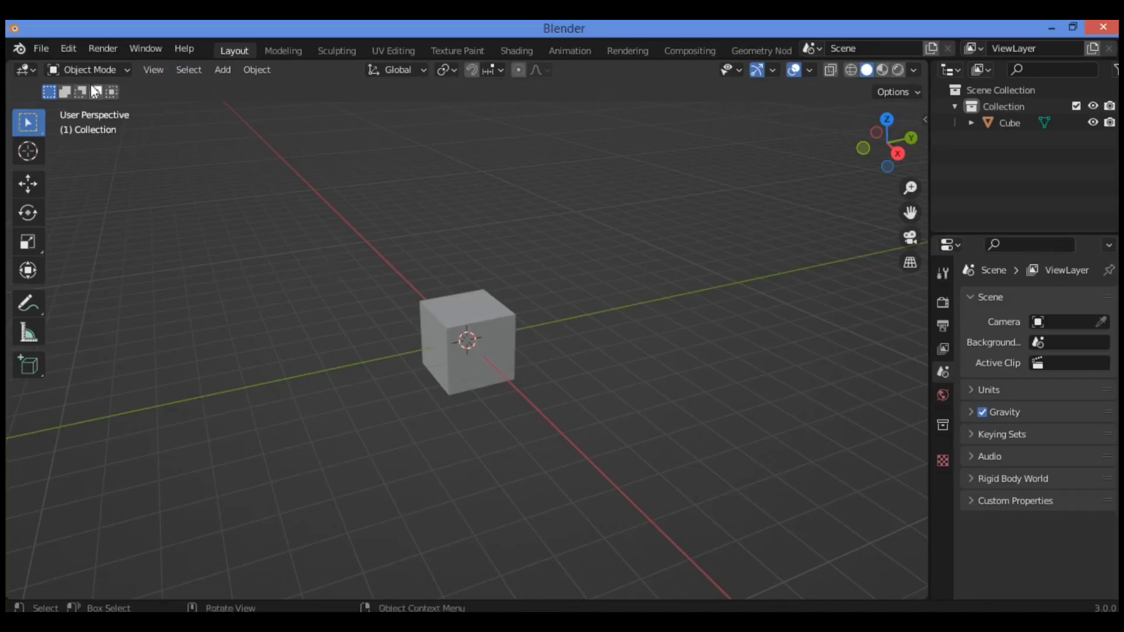
Examine the add-on preferences and the add-on installation file browser, closing both without installing anything.
left_click(69, 50)
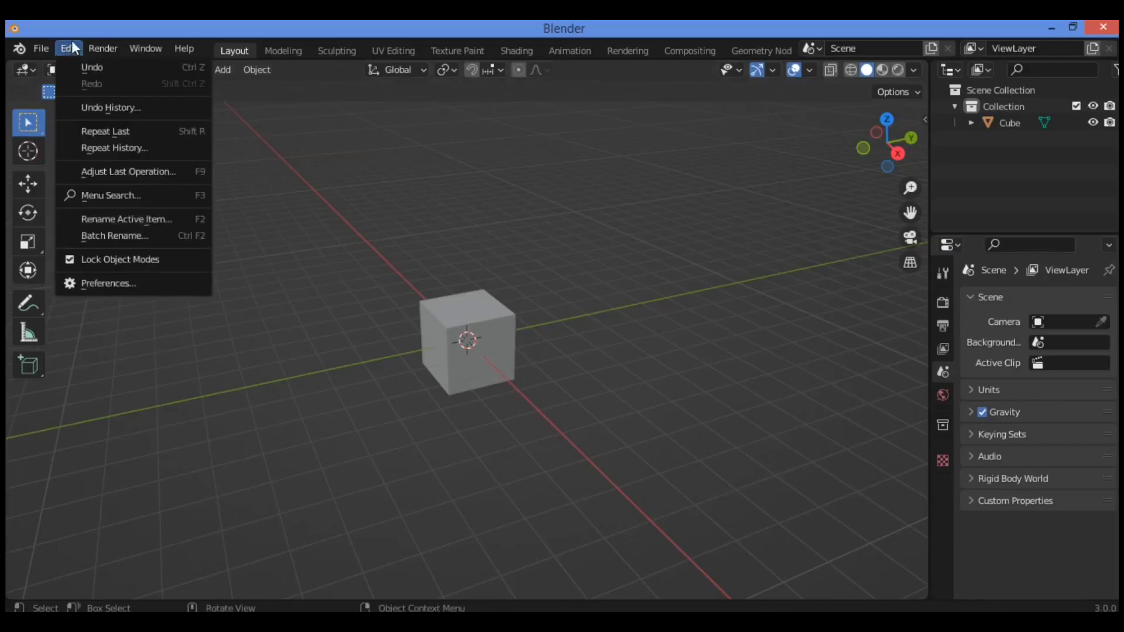
left_click(124, 285)
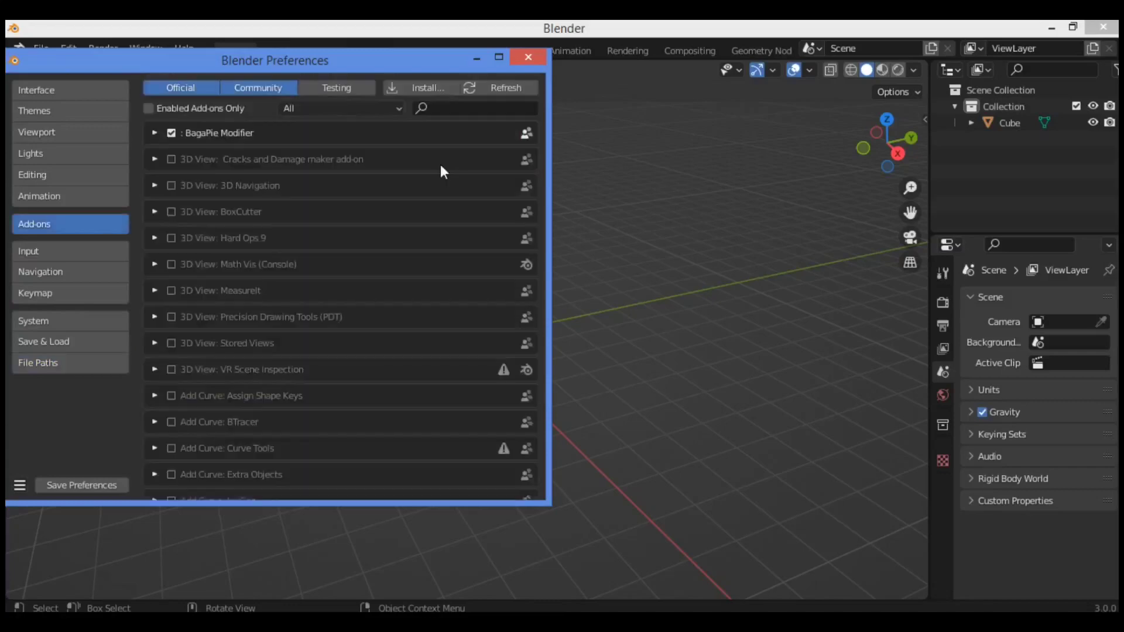
left_click(415, 86)
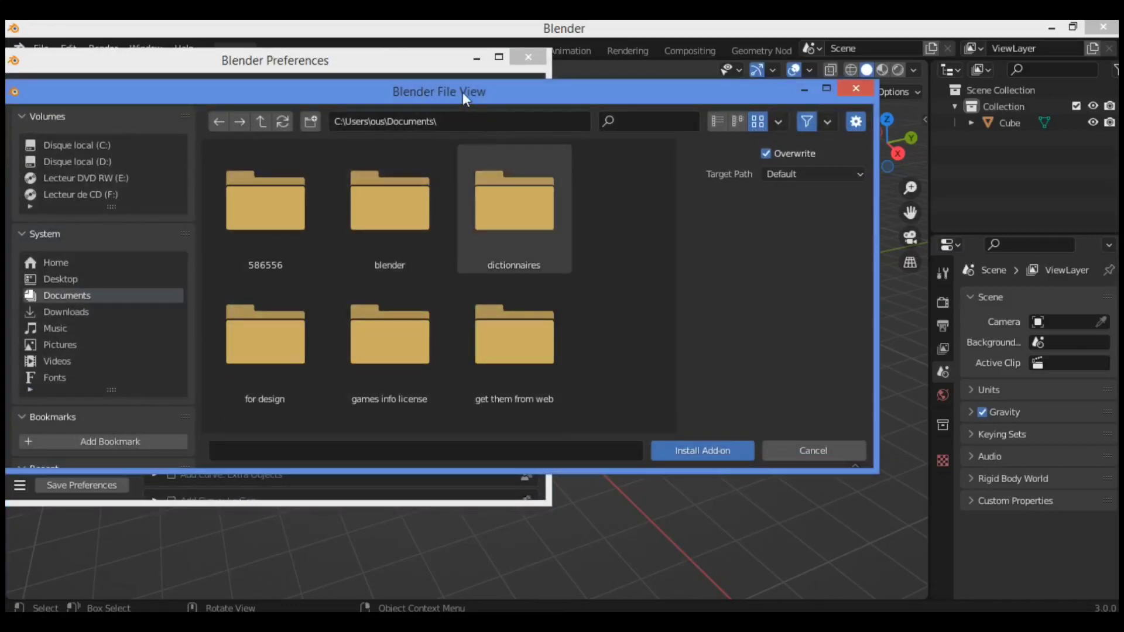
left_click_drag(462, 93, 510, 115)
left_click(903, 111)
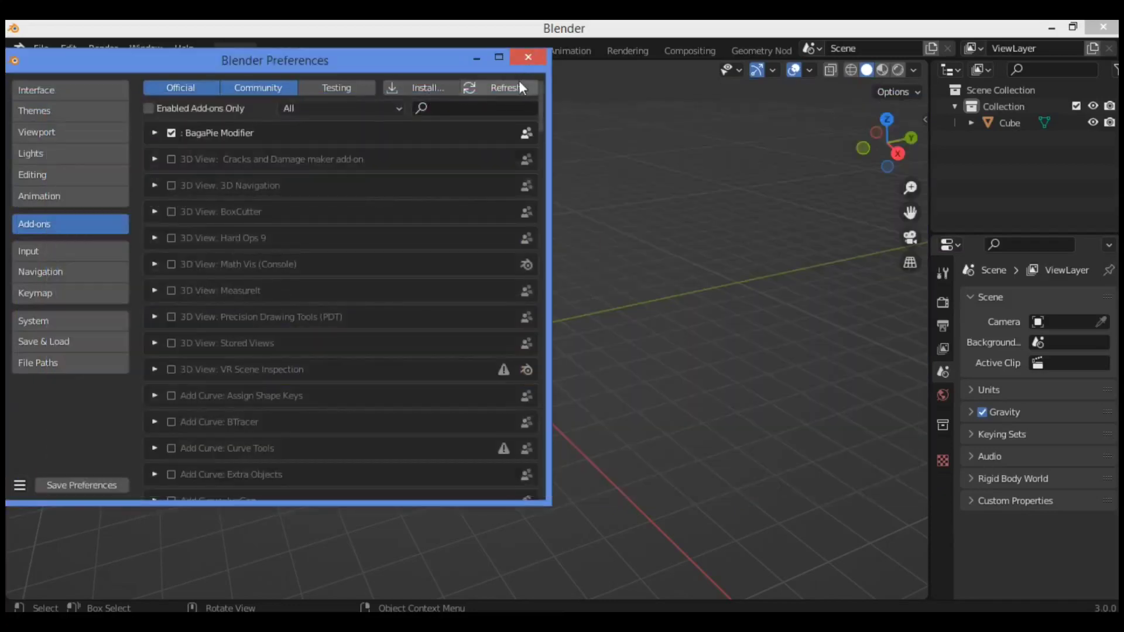
left_click(529, 56)
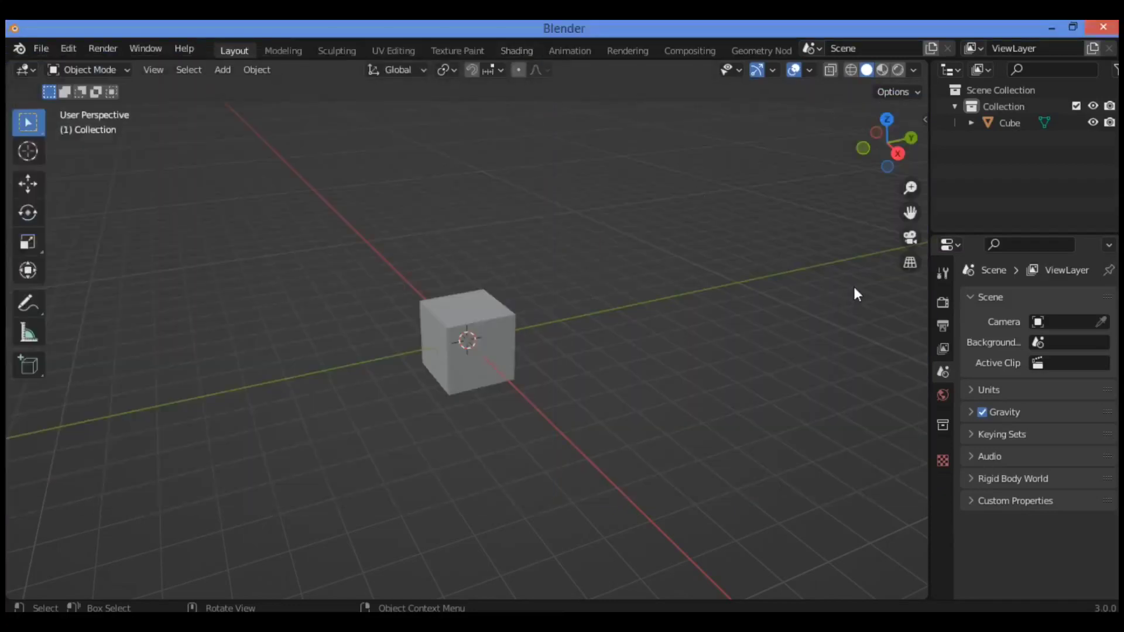
Look through the BagaPie Modifier sidebar panel and the BagaPie pie menu without running any tool.
key("n")
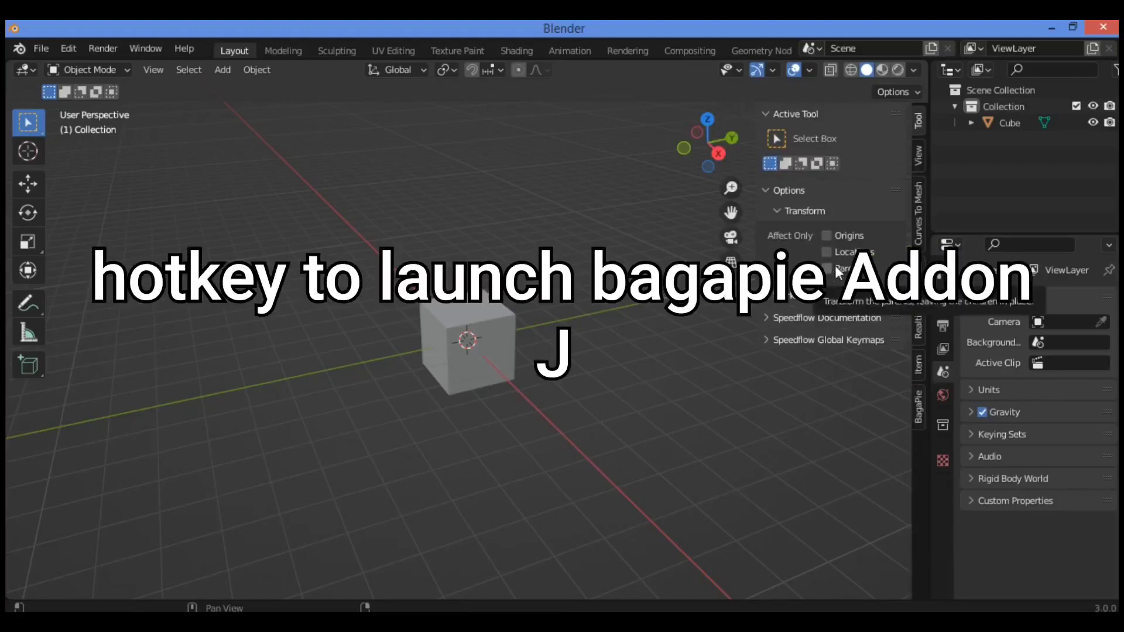
left_click(917, 404)
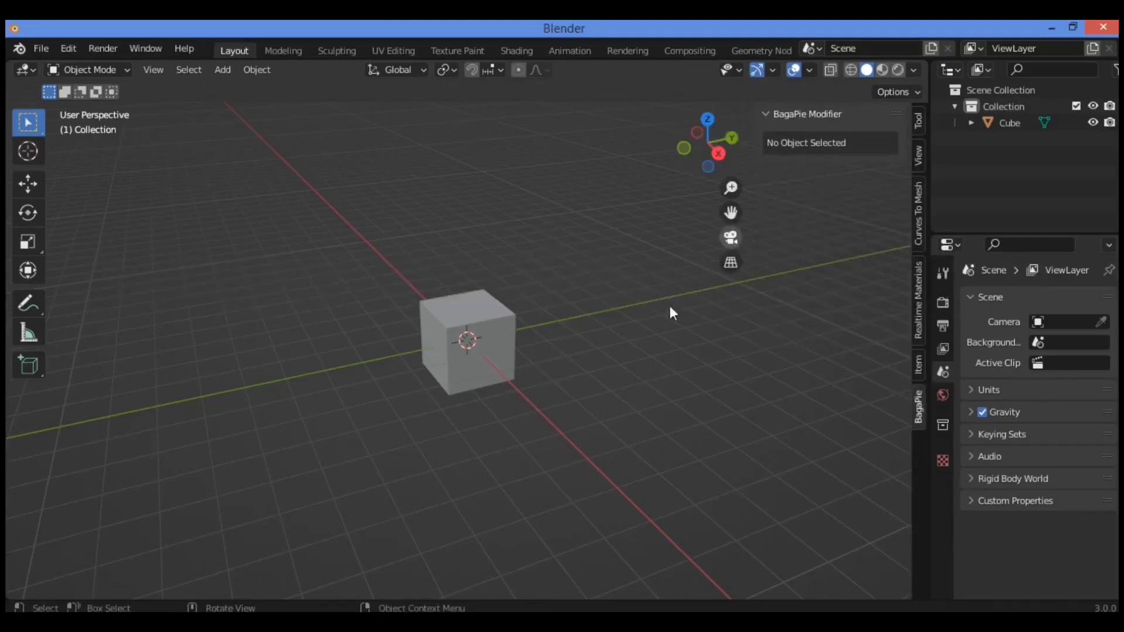
key("n")
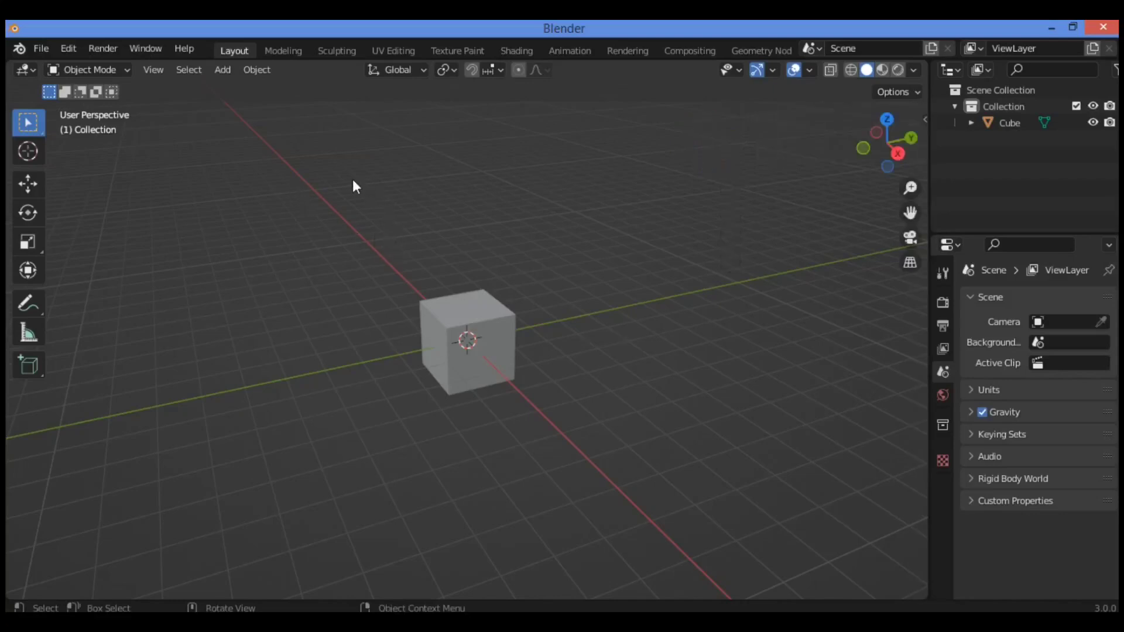
key("j")
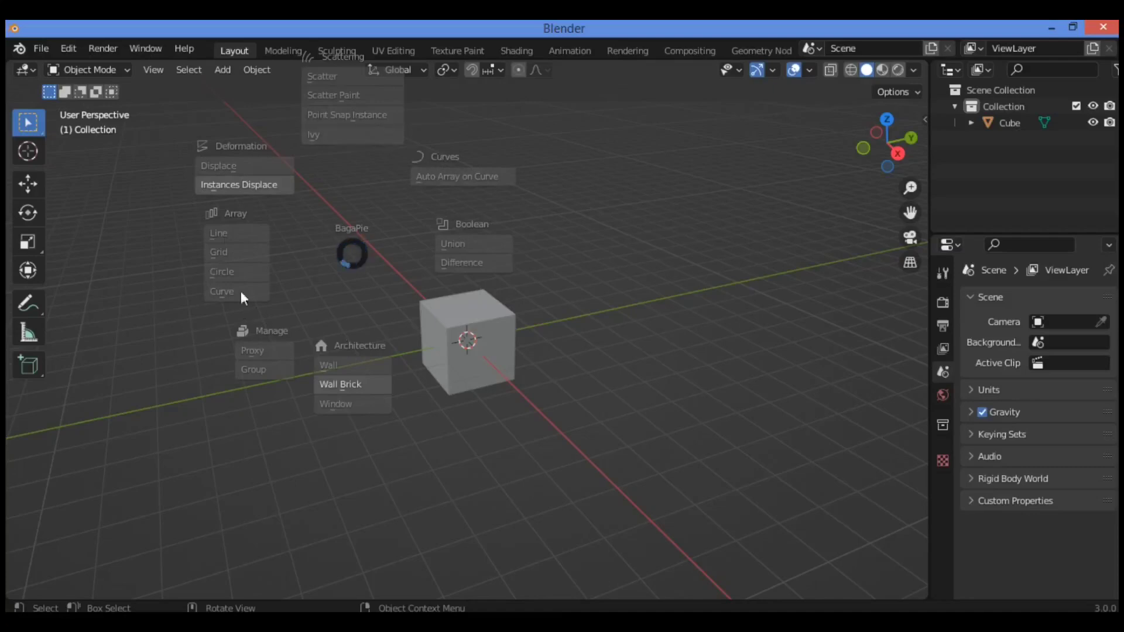
left_click(349, 319)
Start a BagaPie Boolean Difference on the cube and draw a box cutter down through its top face.
left_click(497, 325)
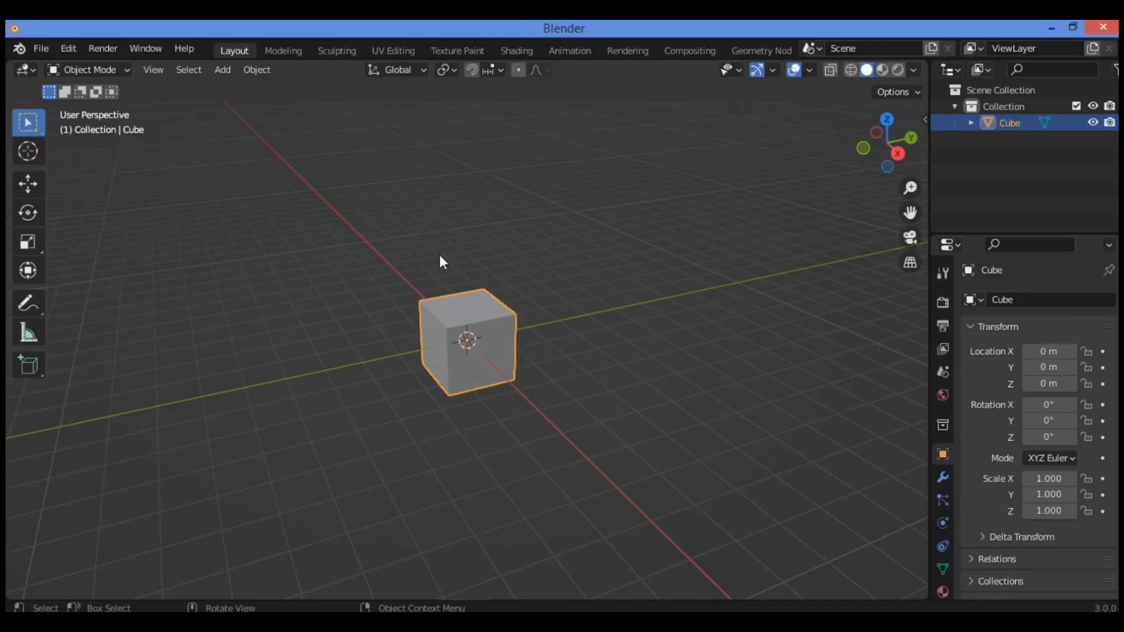
key("j")
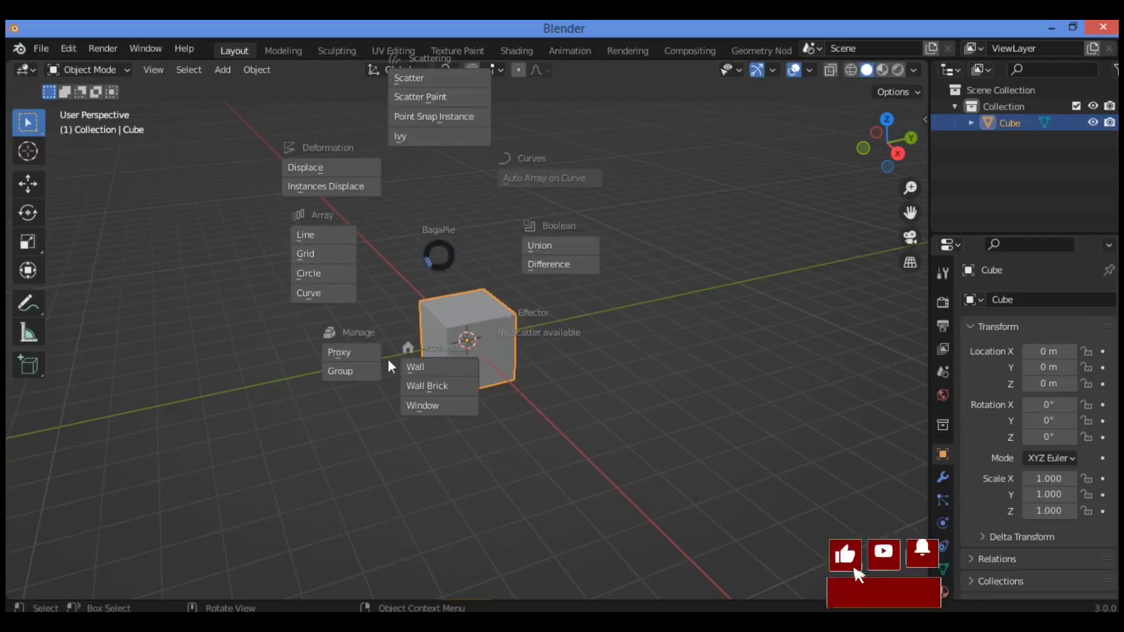
left_click(555, 263)
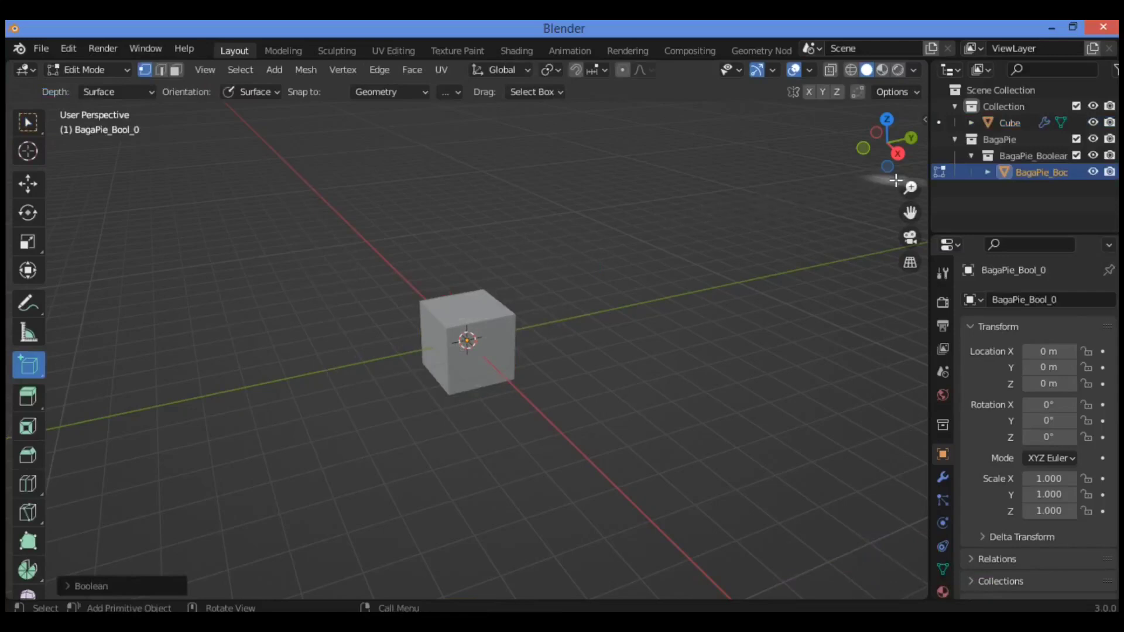
left_click_drag(910, 187, 910, 150)
left_click_drag(495, 247, 431, 287)
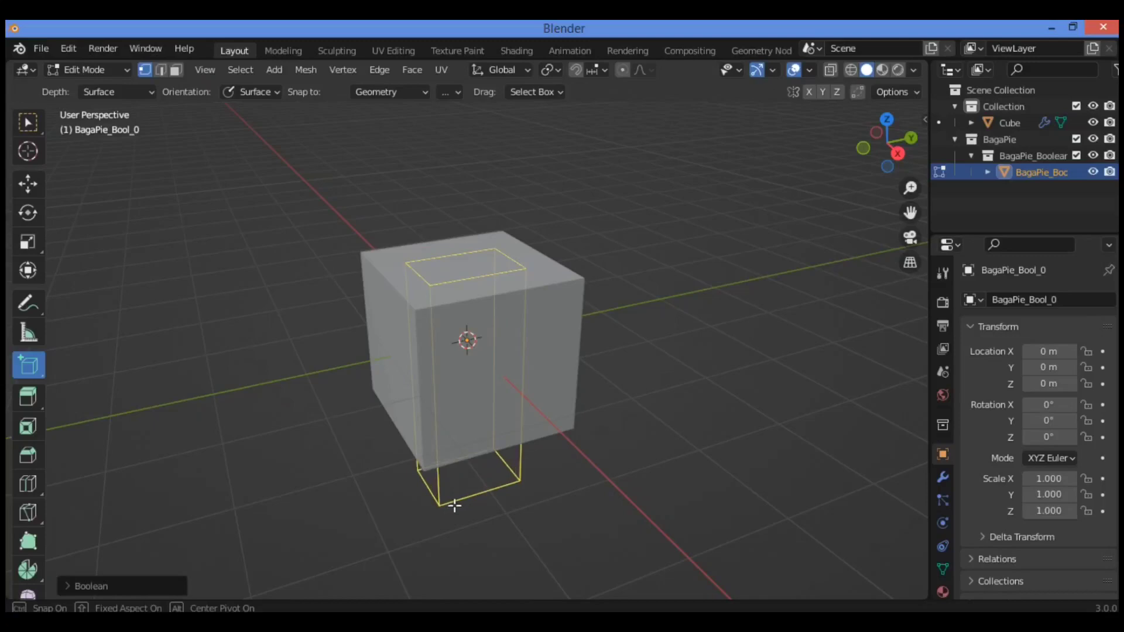
left_click(452, 515)
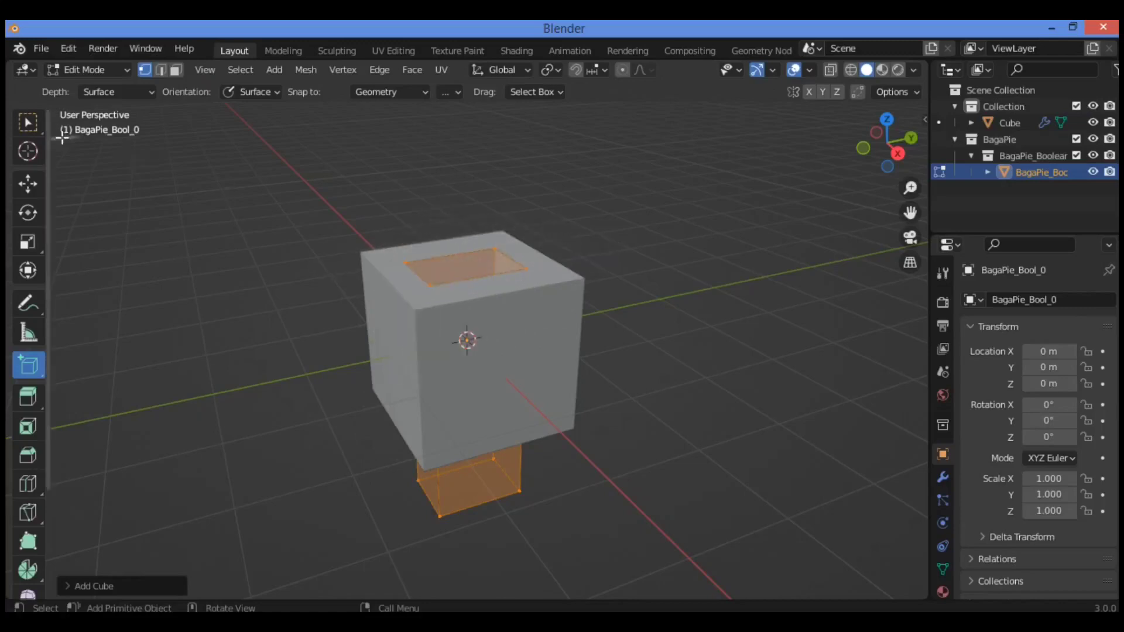
Draw a 32-vertex cylinder cutter on the cube's +X face, extending through to the opposite side.
scroll(22, 391, "down", 3)
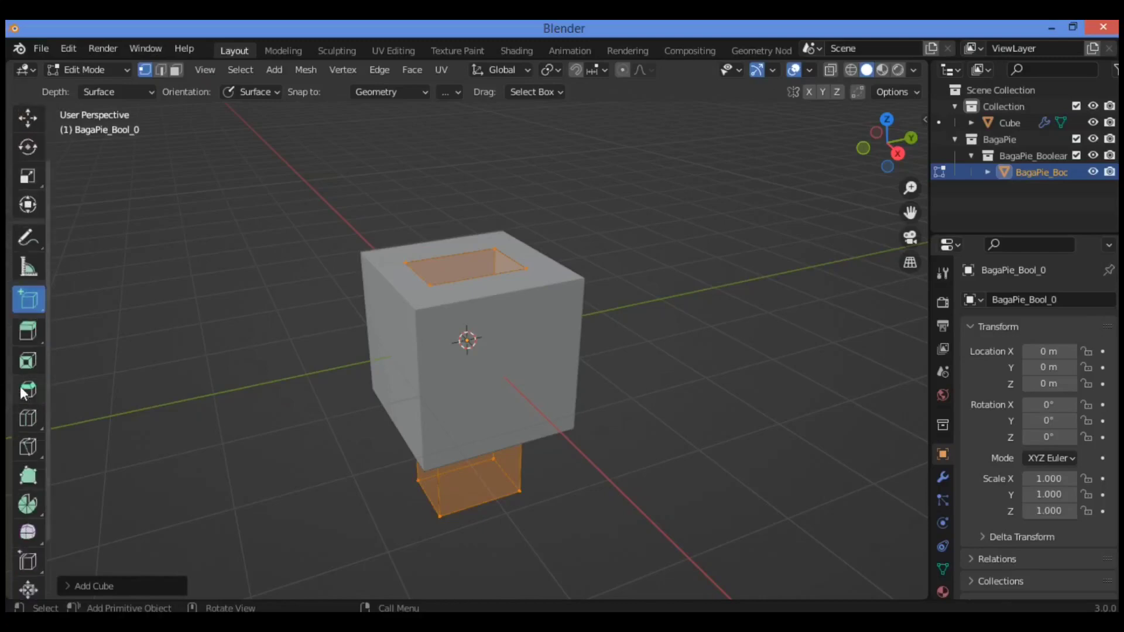
left_click(38, 306)
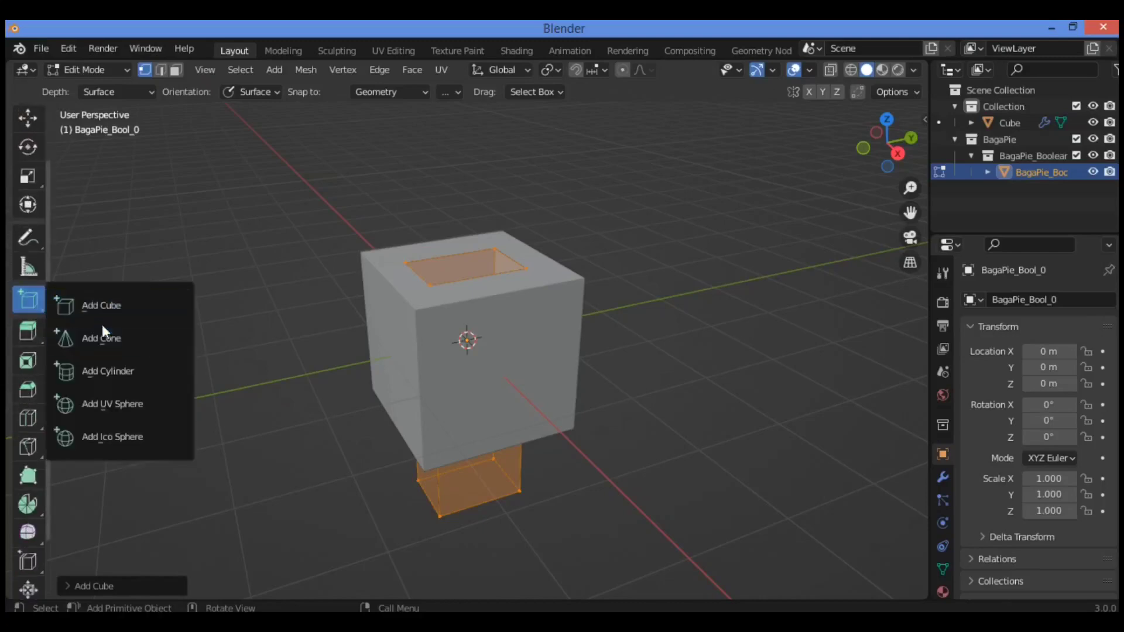
left_click(96, 371)
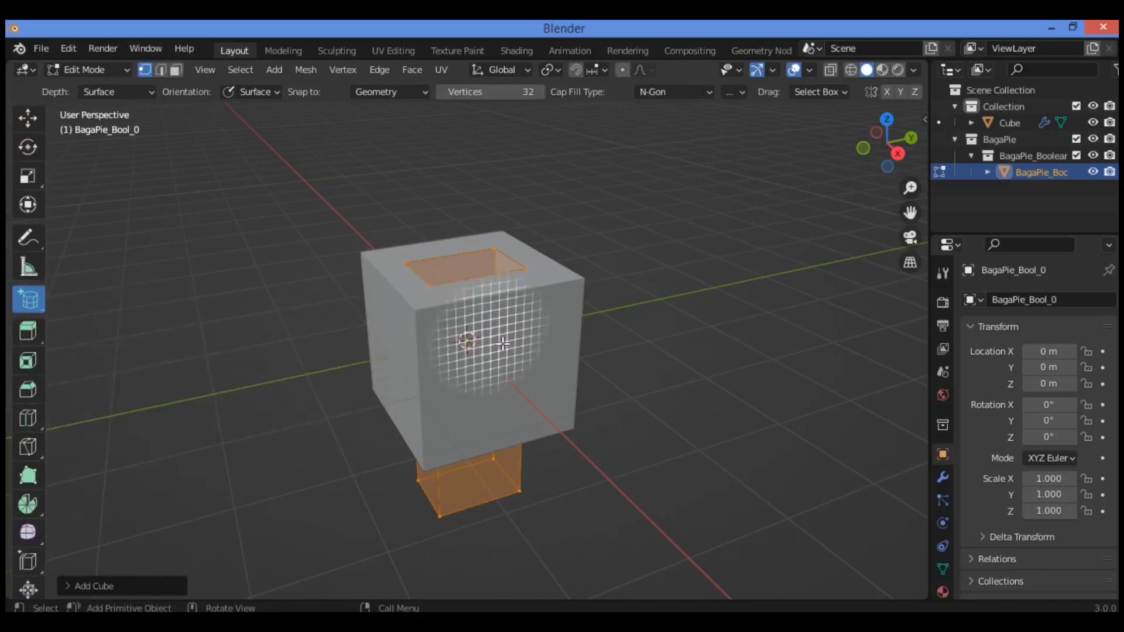
left_click_drag(543, 349, 443, 440)
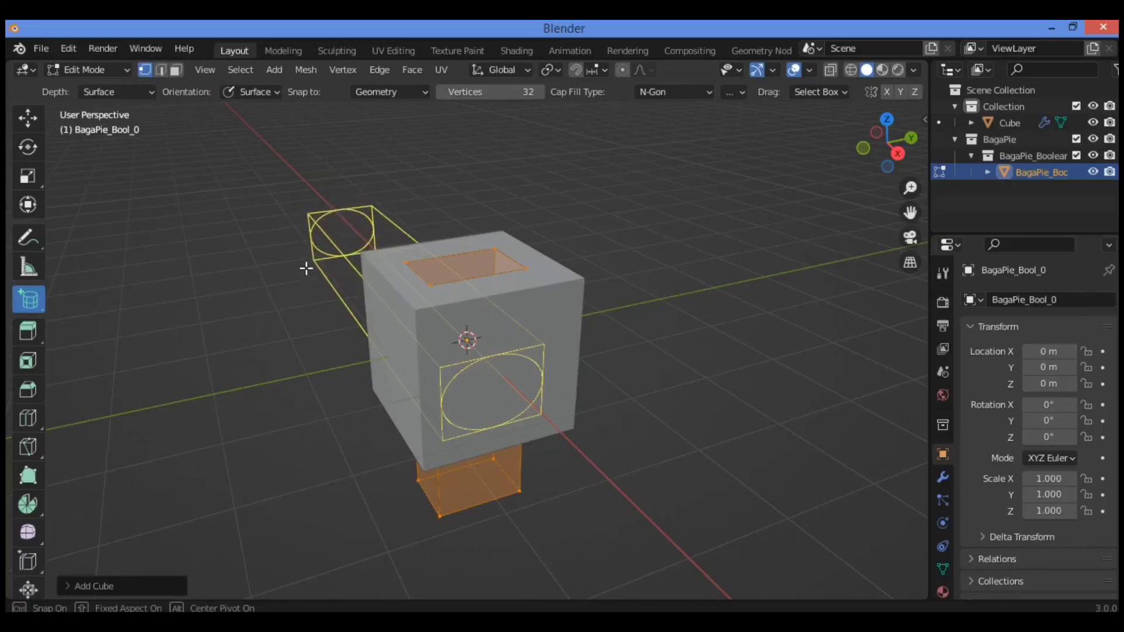
left_click(306, 268)
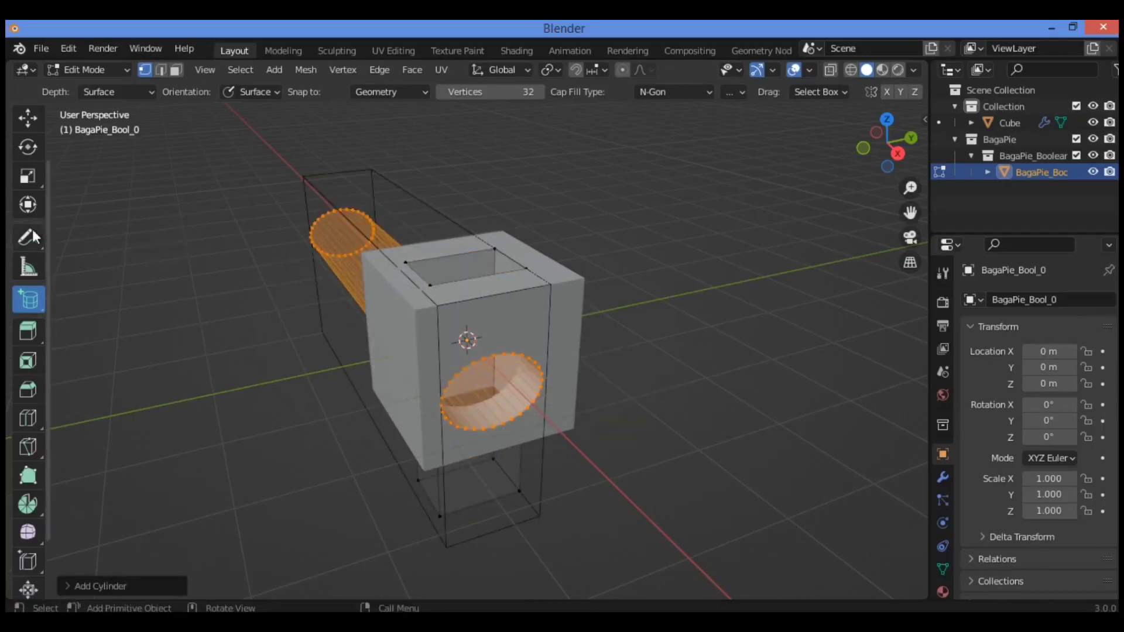
Draw a UV sphere cutter with 32 segments and 16 rings from the cube's -Y face through the opposite face.
left_click(24, 300)
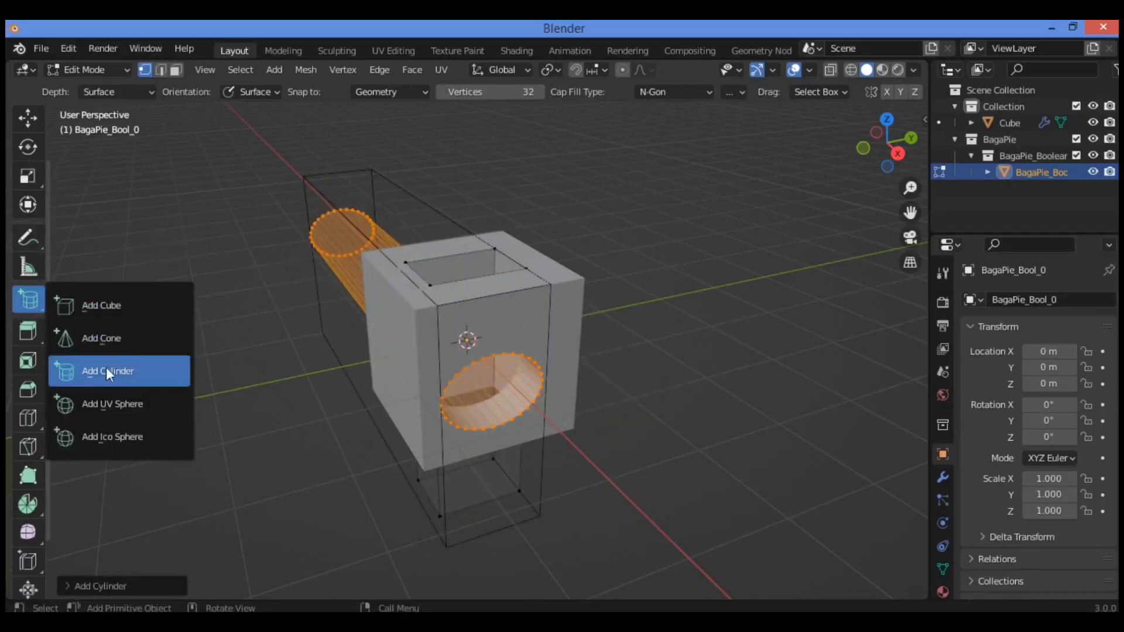
left_click(135, 406)
left_click_drag(401, 329, 410, 375)
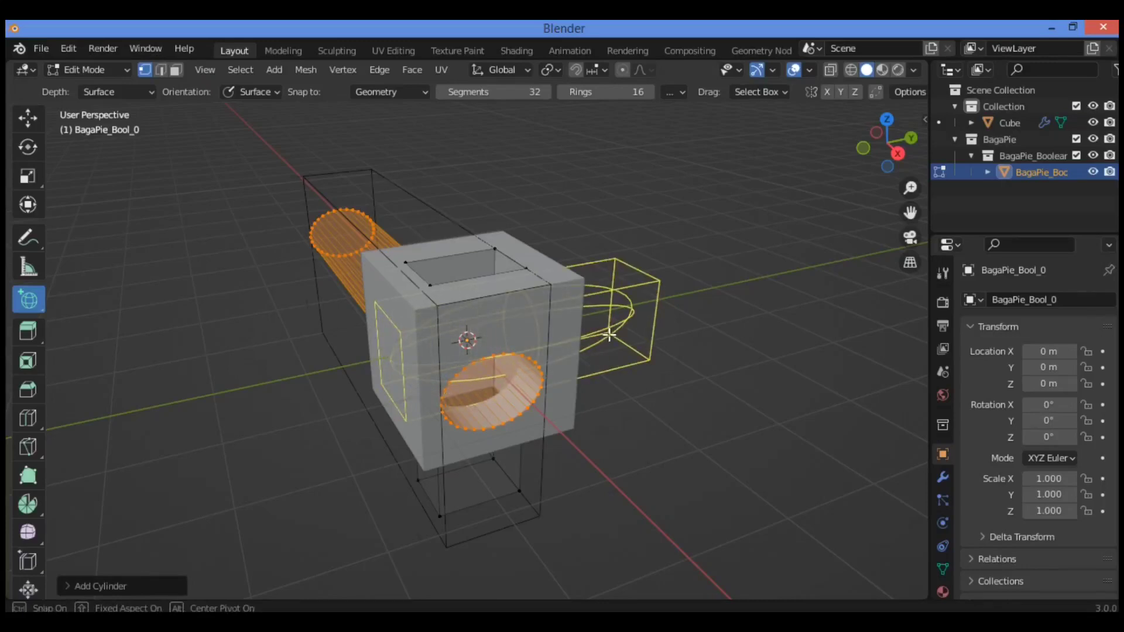
left_click(609, 335)
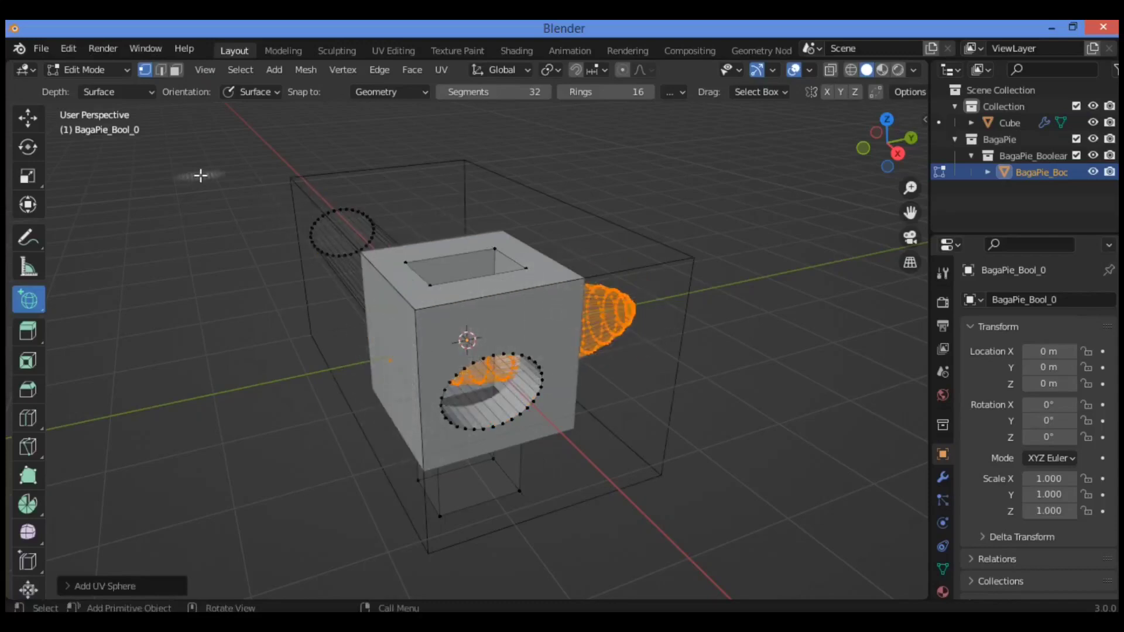
Return to Object Mode and inspect the cutouts in the cube from several angles.
middle_click_drag(196, 180, 655, 202)
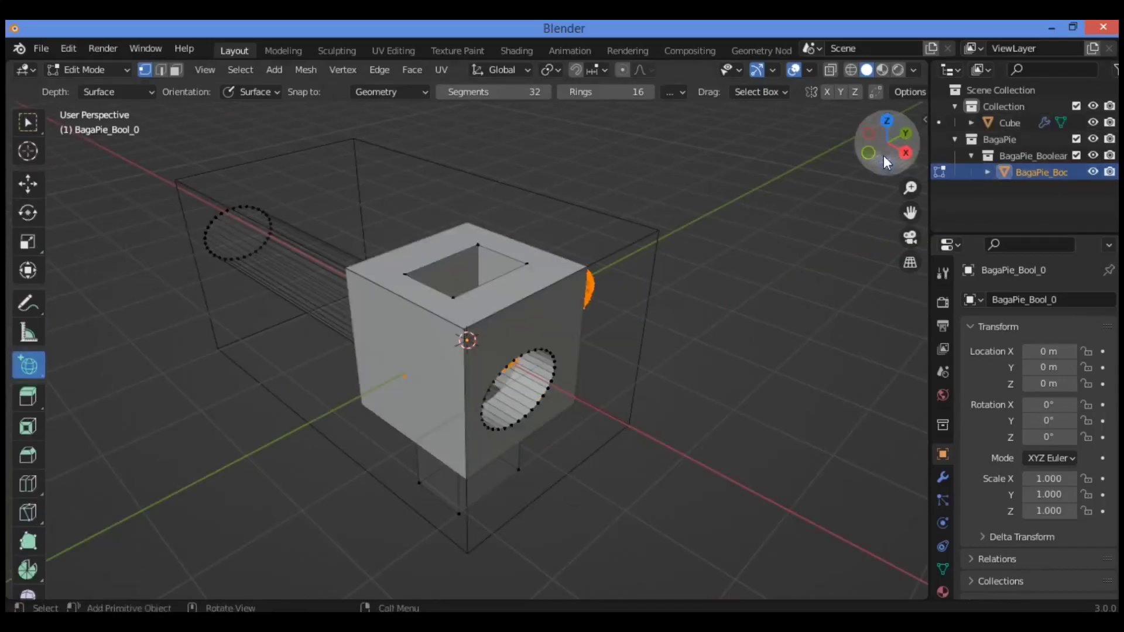
left_click_drag(885, 159, 809, 149)
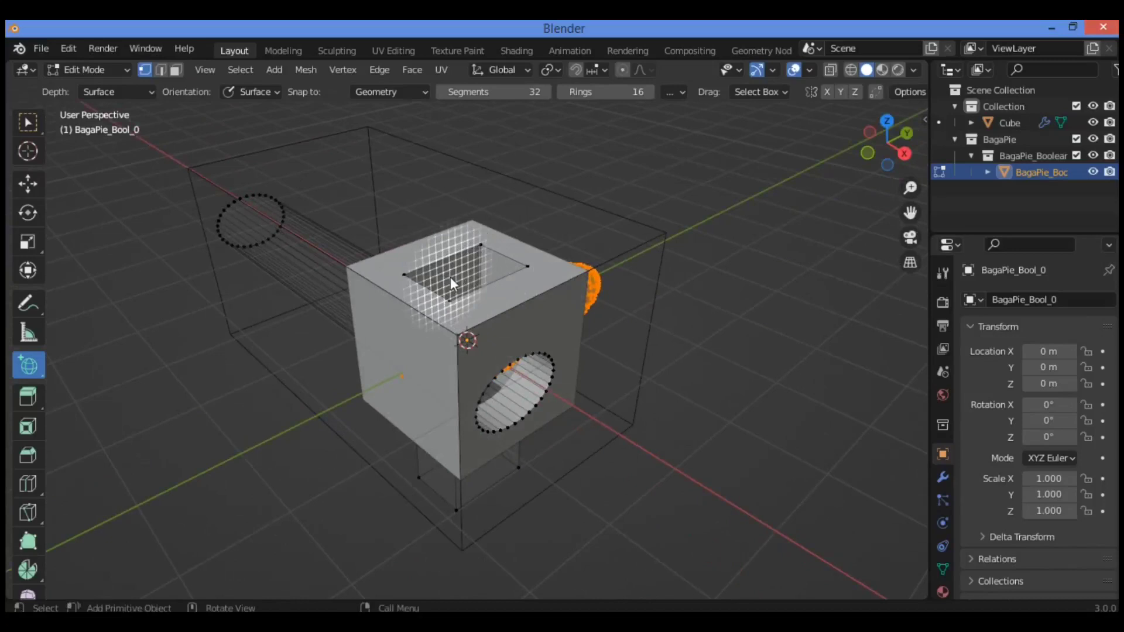
key("Tab")
left_click_drag(887, 146, 508, 248)
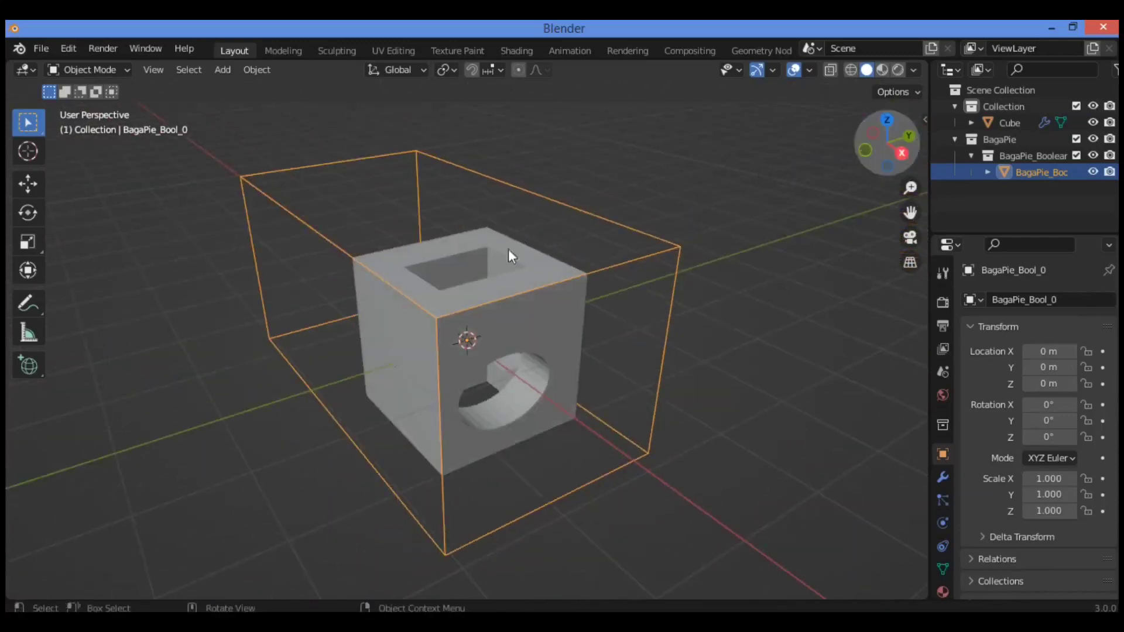
left_click_drag(910, 212, 837, 215)
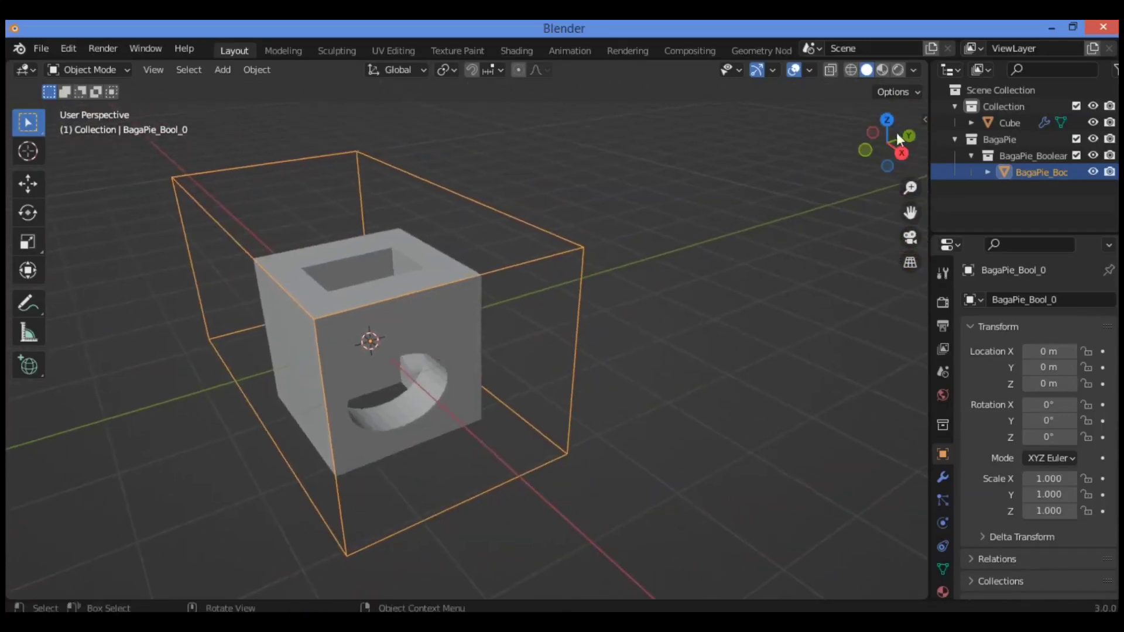
left_click_drag(887, 141, 503, 250)
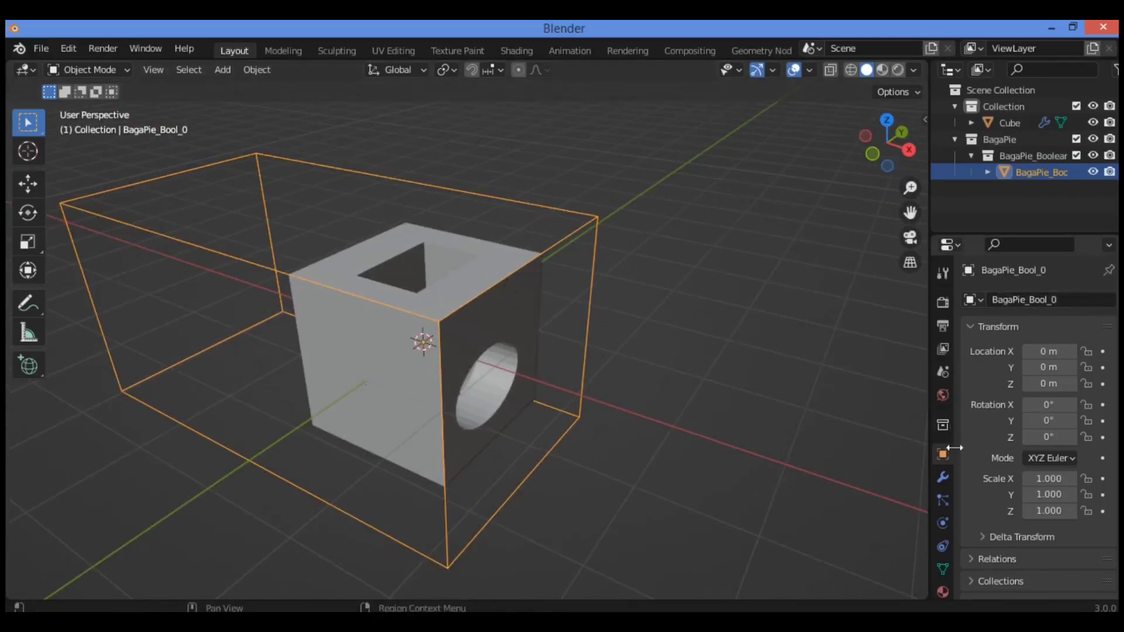
Select the cube and apply its Boolean Difference modifier.
left_click(943, 477)
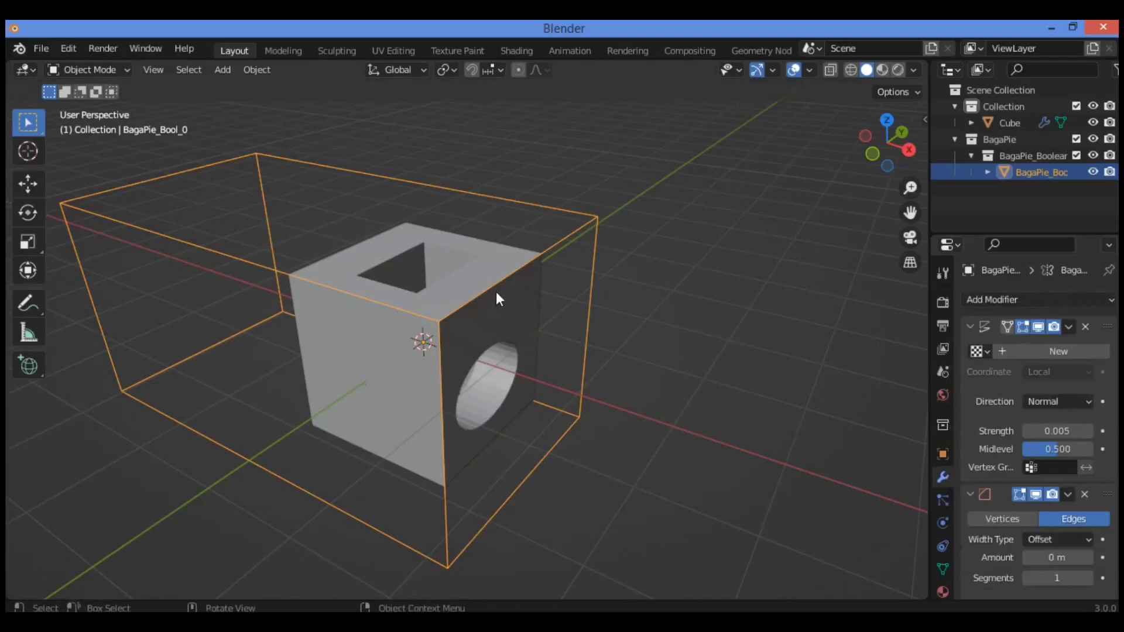
left_click(518, 297)
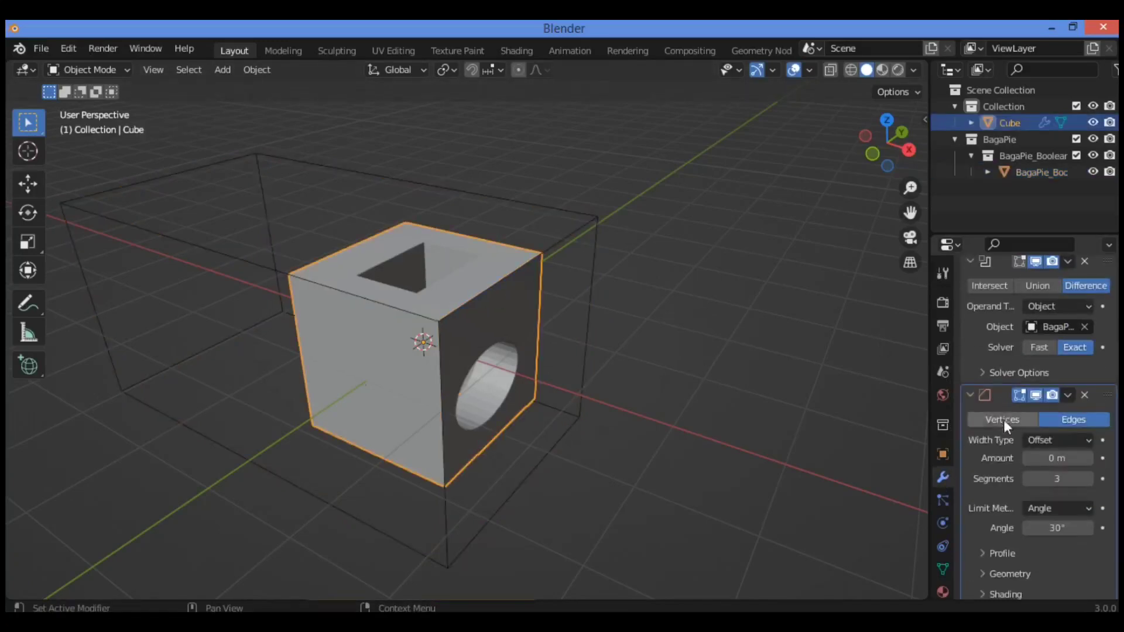
left_click(1068, 328)
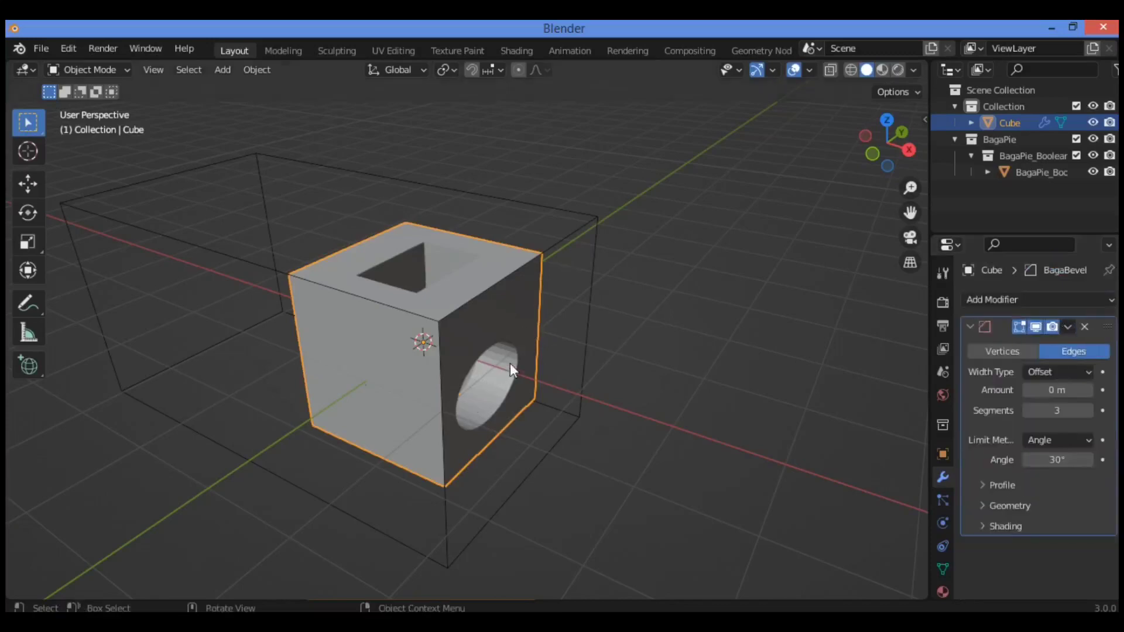
Select the boolean cutter object, review its modifier stack and apply its Displace modifier.
left_click(567, 233)
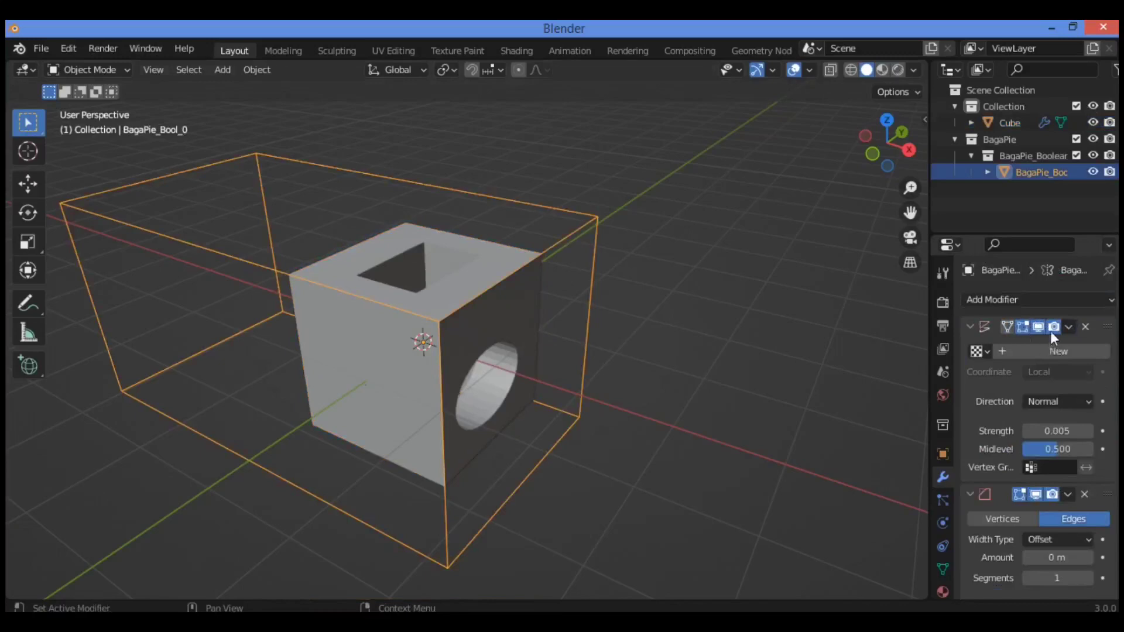
scroll(1003, 489, "down", 5)
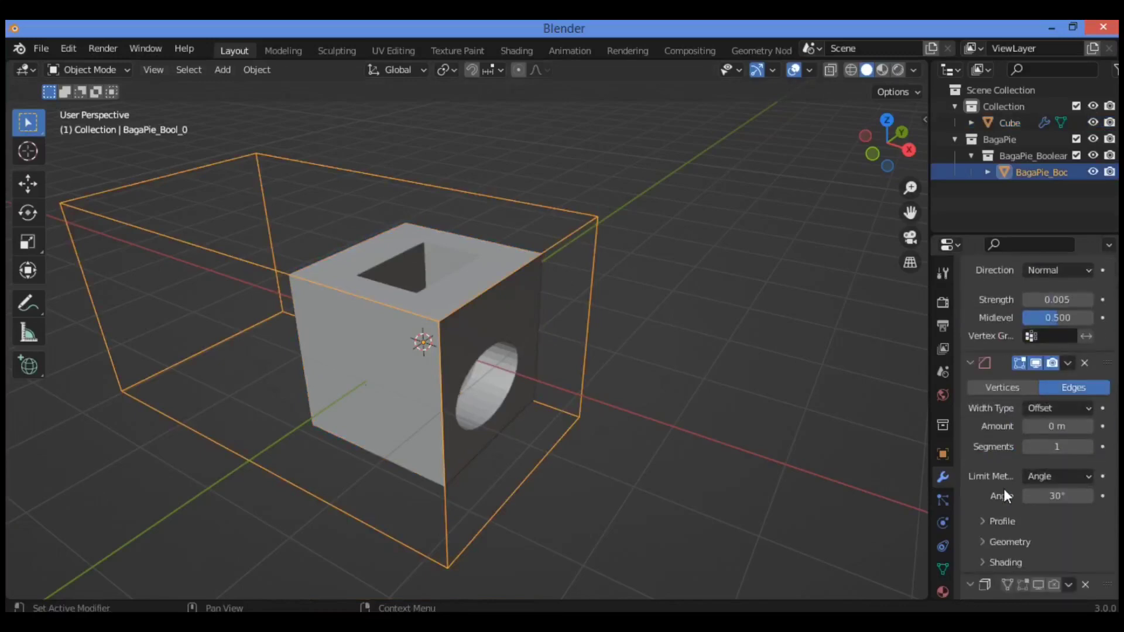
scroll(1003, 489, "down", 5)
scroll(1003, 484, "down", 8)
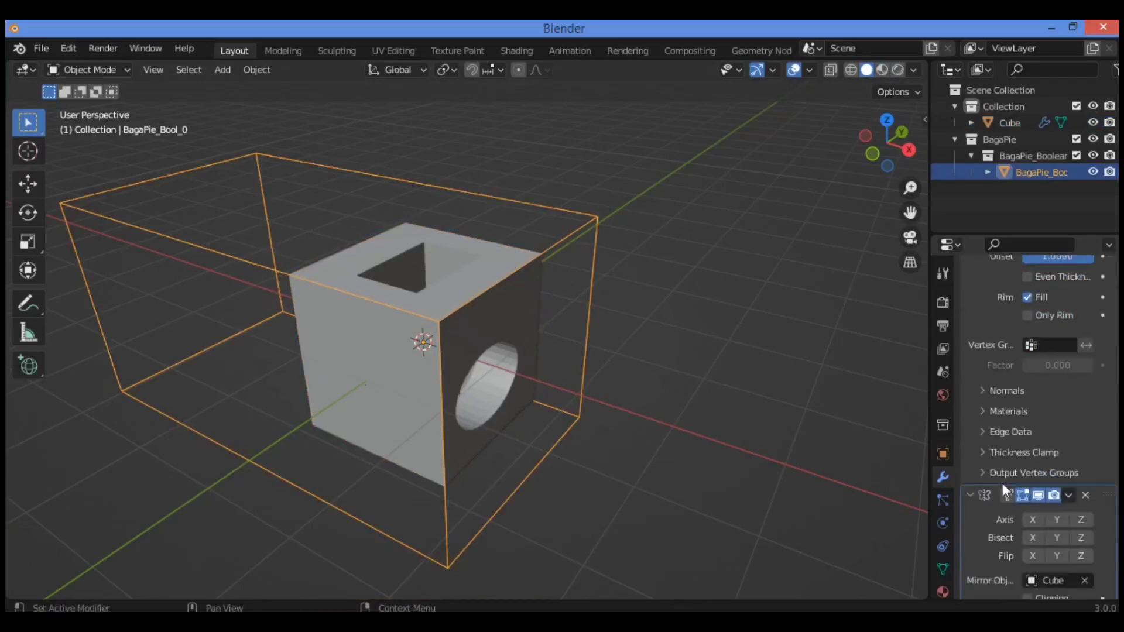
scroll(1003, 483, "up", 10)
scroll(1001, 477, "up", 8)
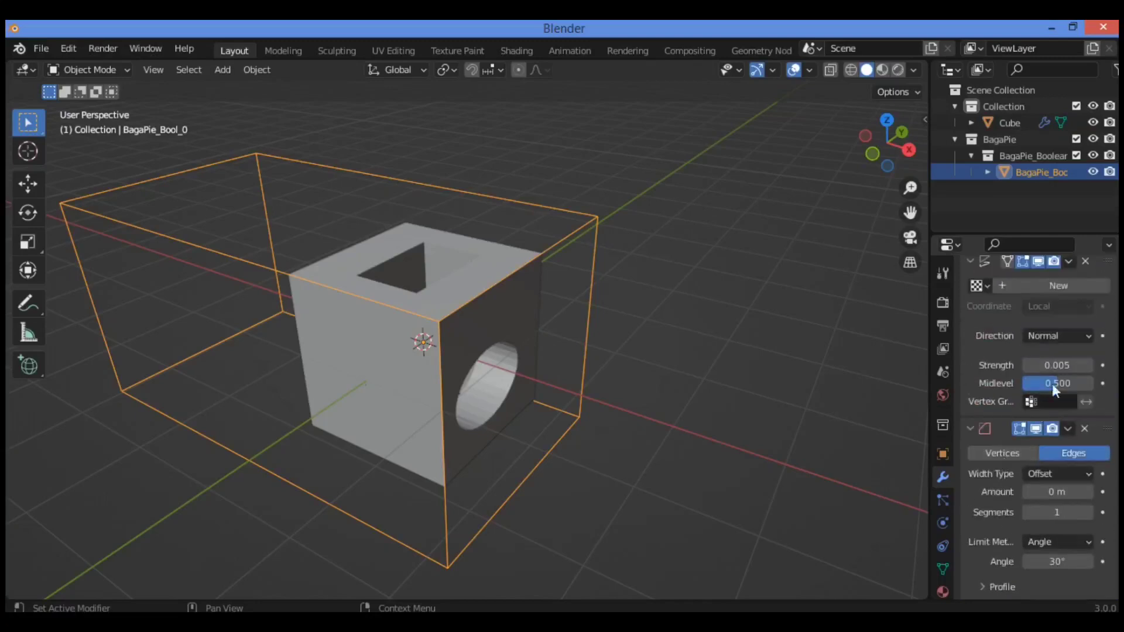
left_click(1070, 326)
left_click(1020, 347)
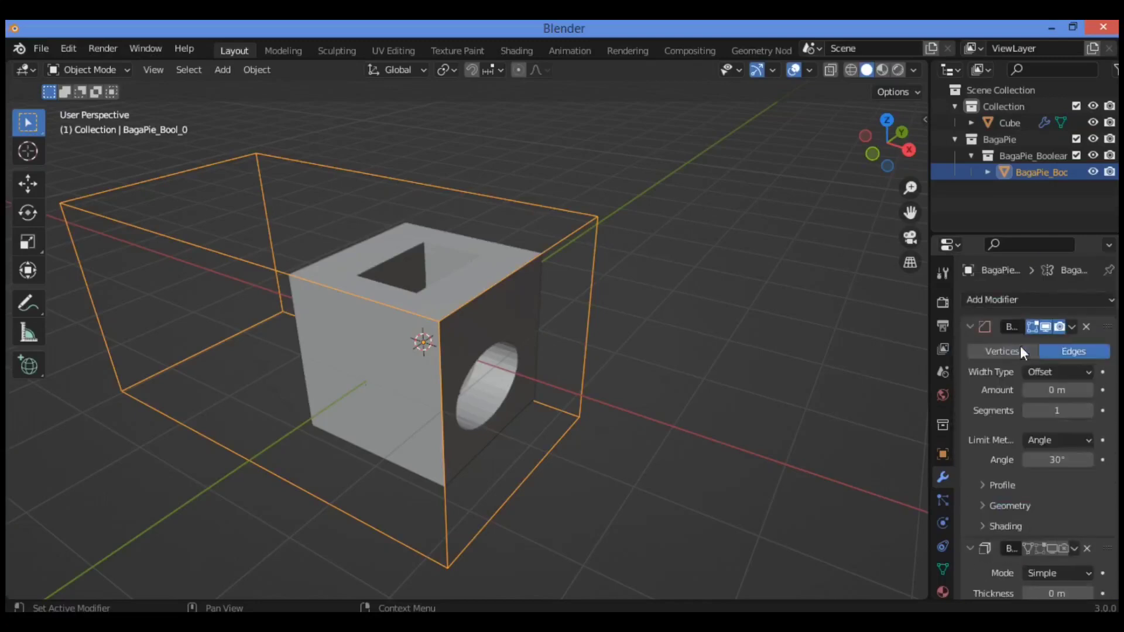
Select the cube and inspect its cutouts from several angles.
left_click(424, 257)
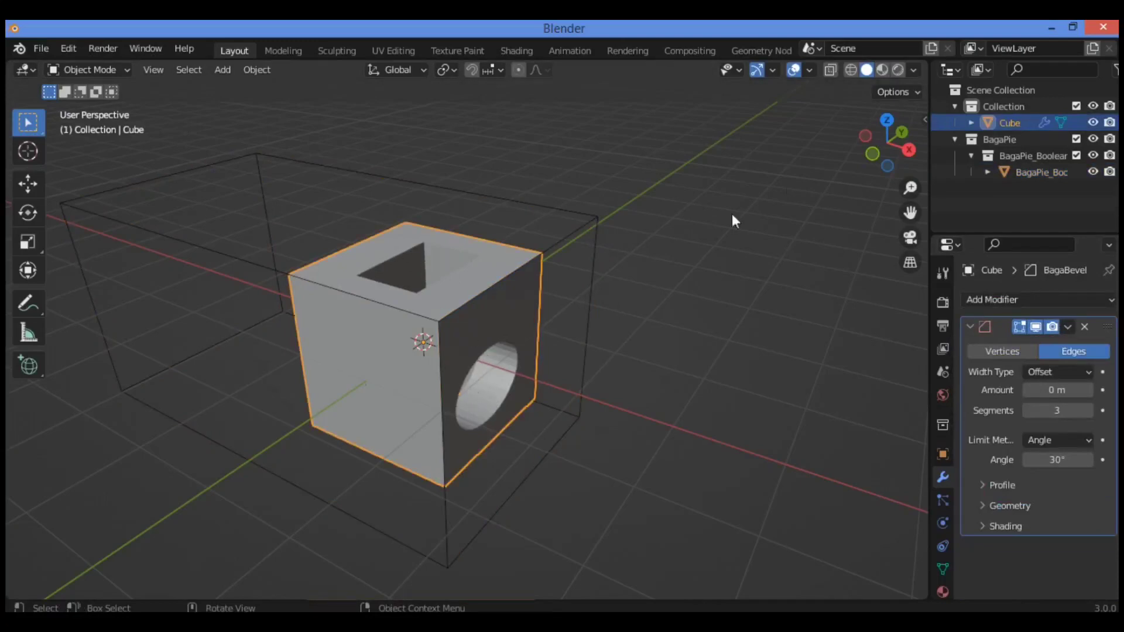
left_click_drag(886, 143, 709, 141)
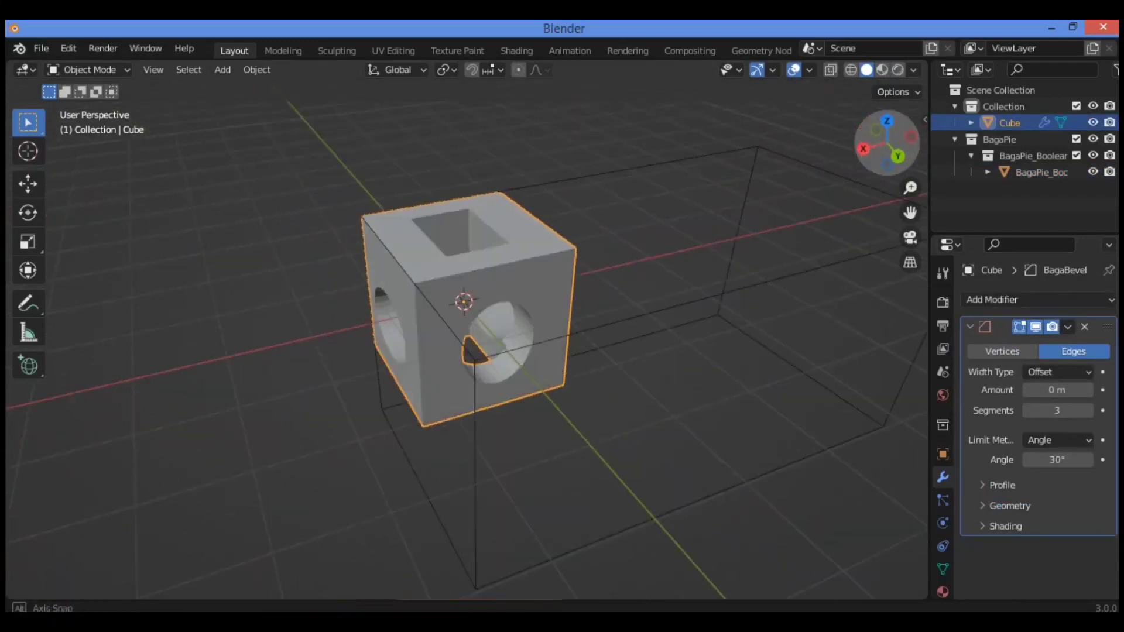
left_click_drag(375, 260, 501, 279)
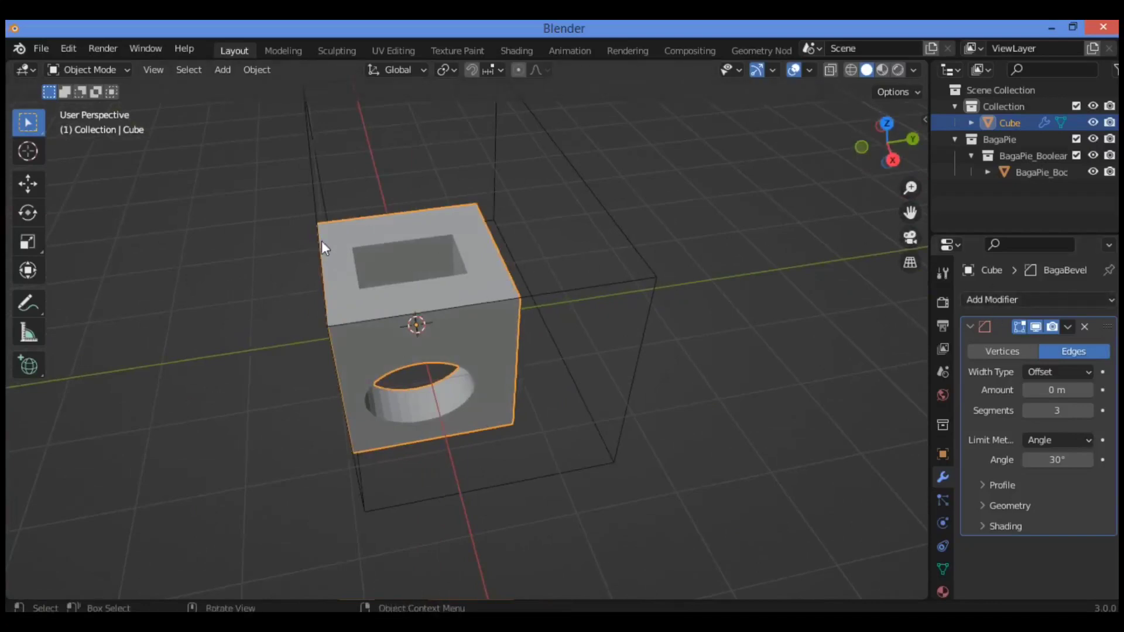
Review the boolean cutter object's modifiers, delete the cutter and inspect the cube's cutouts from above.
left_click(582, 285)
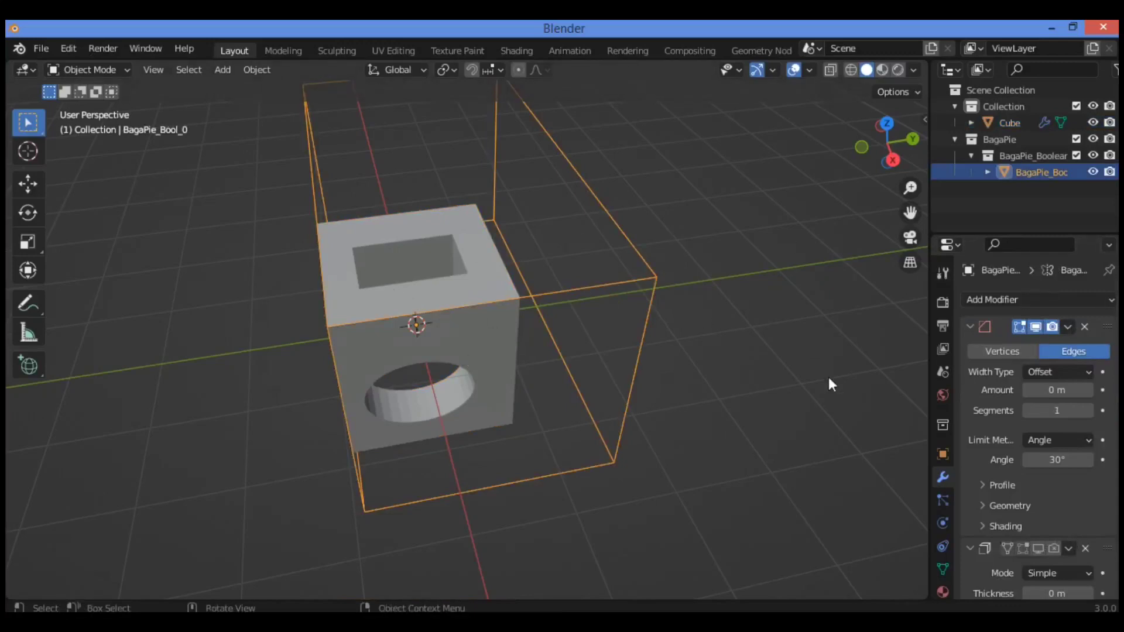
scroll(1017, 398, "down", 15)
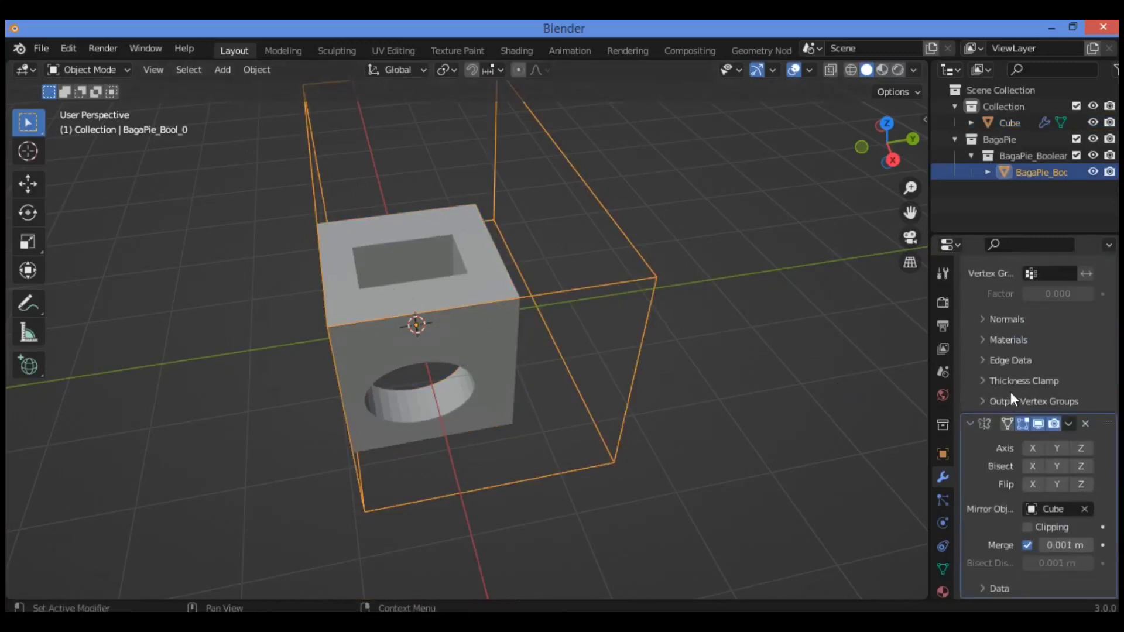
scroll(999, 382, "up", 15)
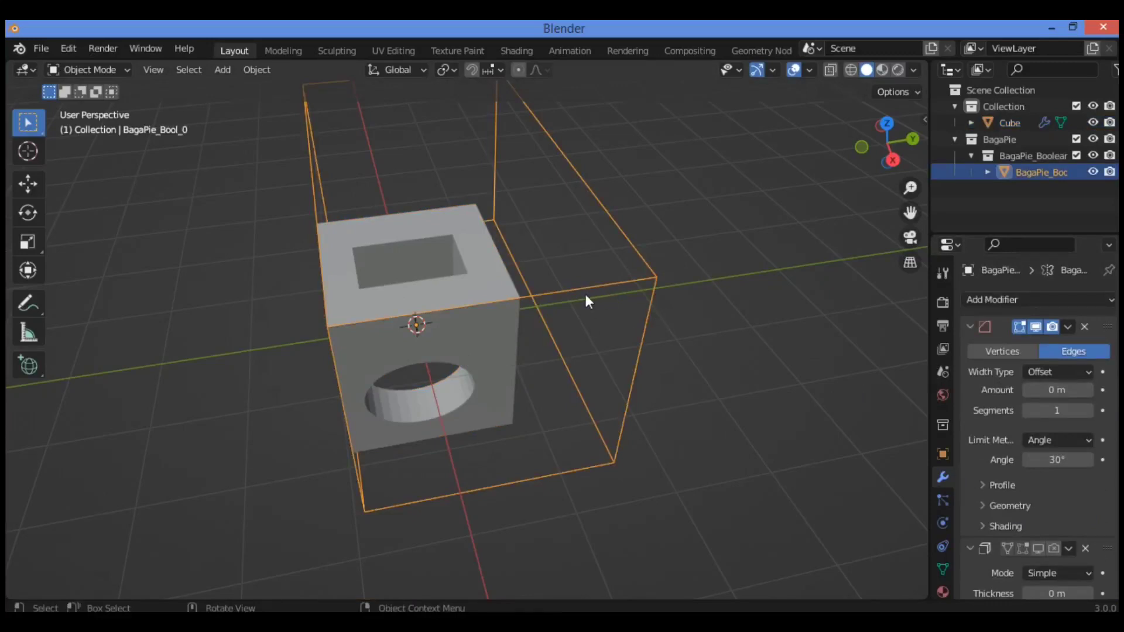
key("x")
left_click(564, 304)
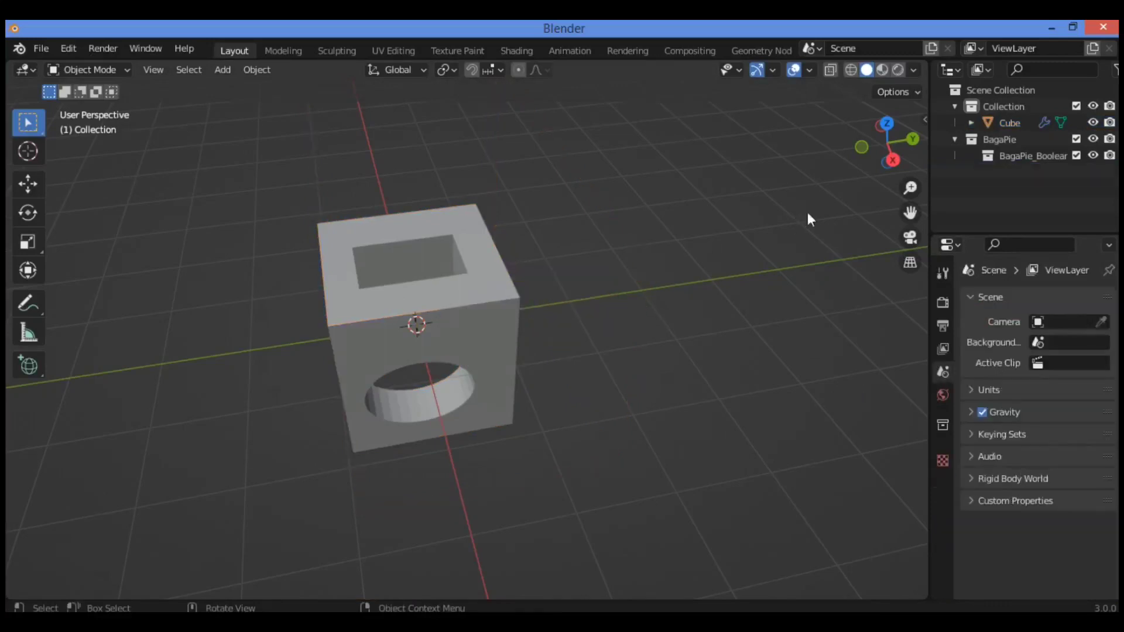
left_click_drag(890, 159, 1116, 212)
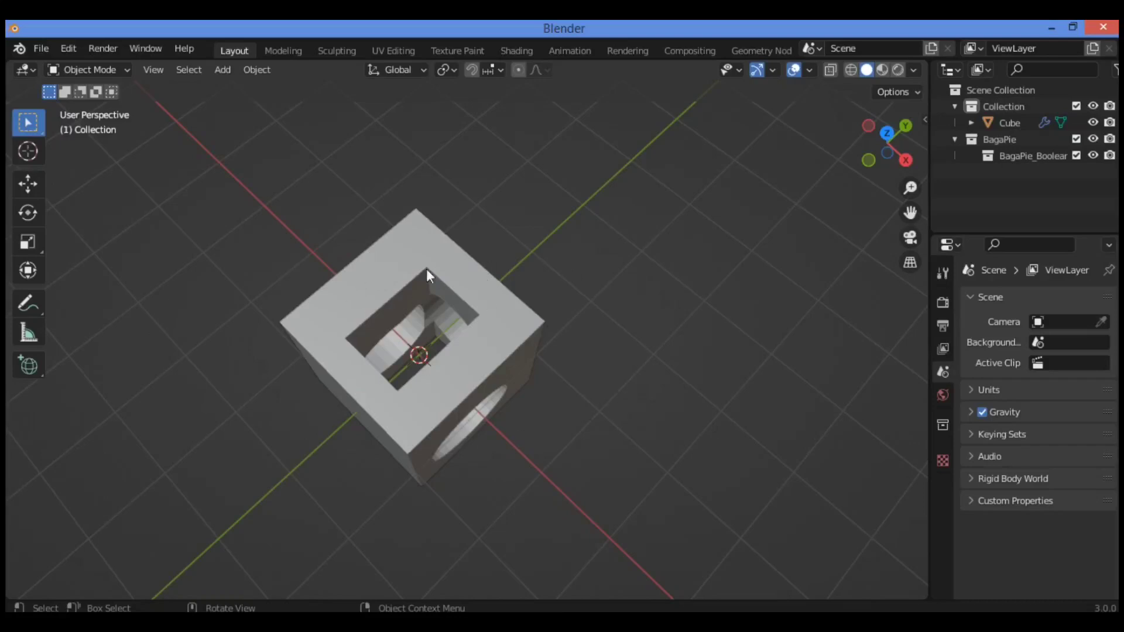
left_click_drag(909, 188, 878, 190)
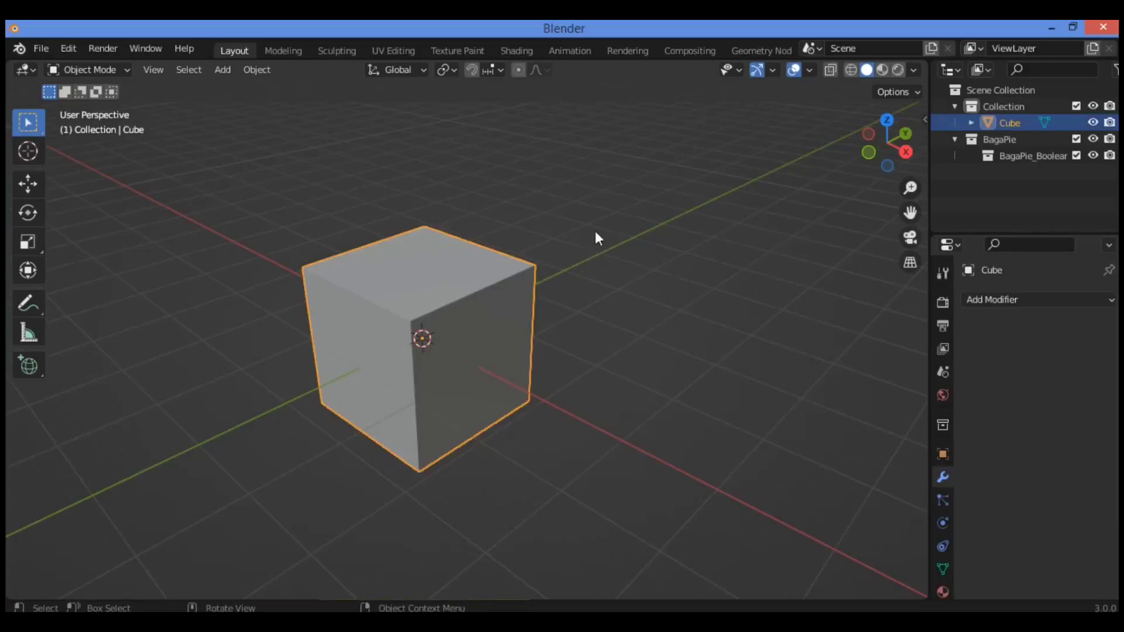
Start a BagaPie Boolean Union on the cube and draw boxes from its top face past the bottom and from its +X face past the opposite face.
key("j")
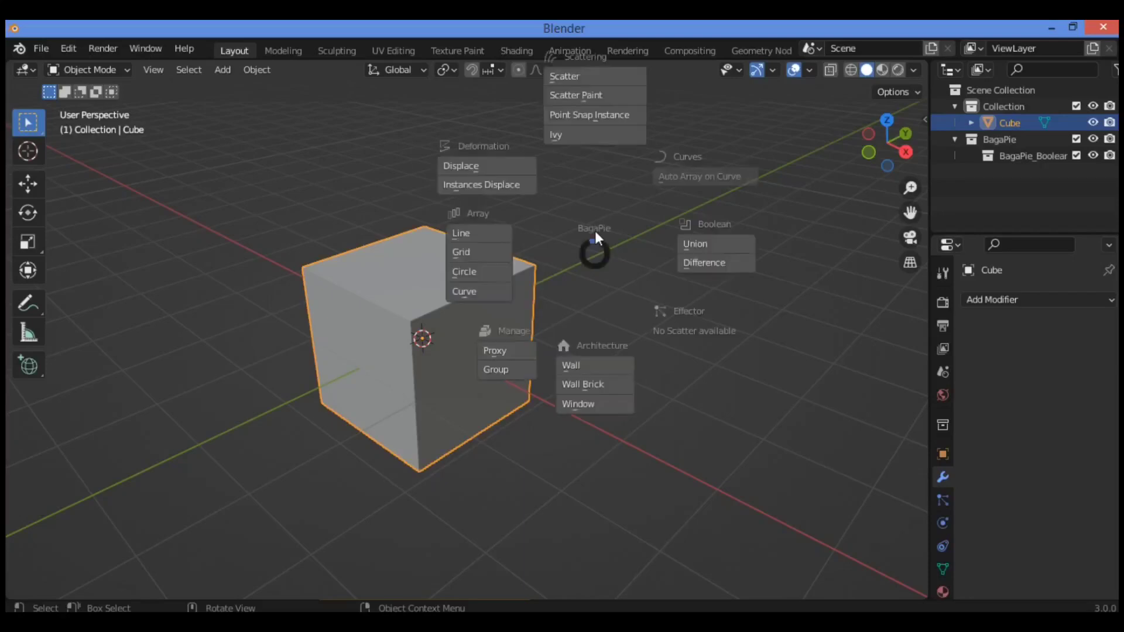
left_click(719, 245)
left_click_drag(442, 254, 398, 299)
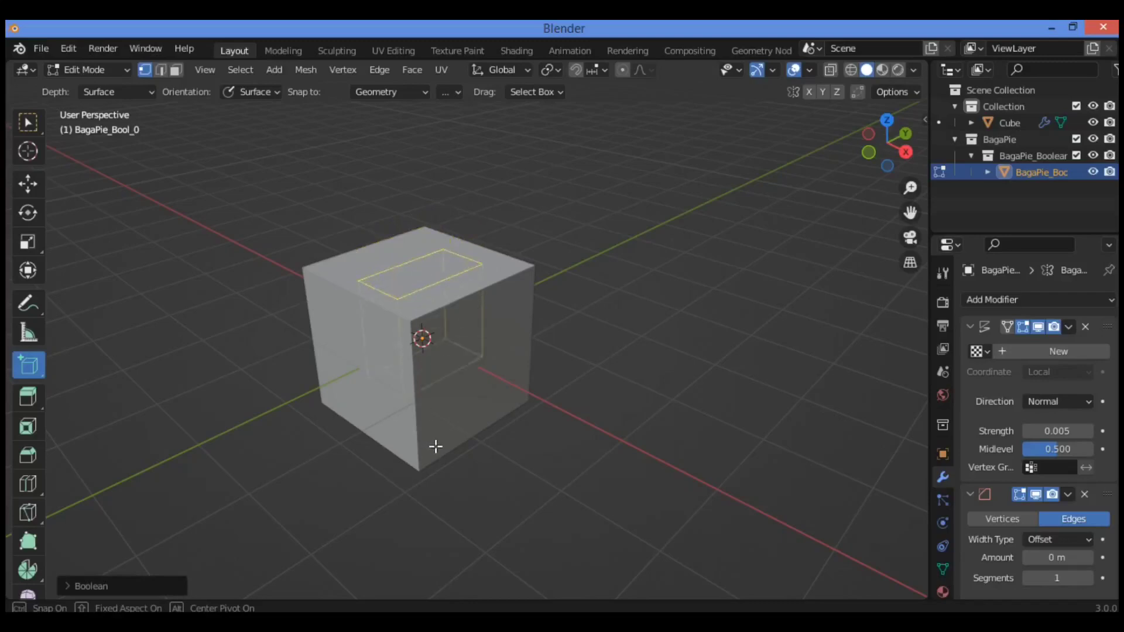
left_click(441, 472)
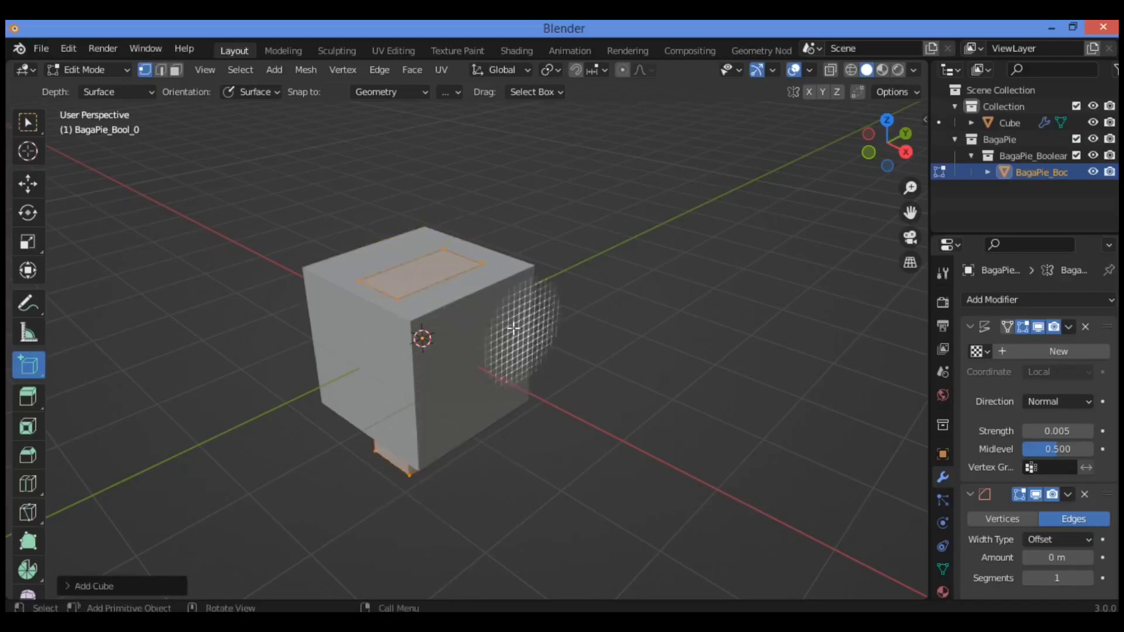
left_click_drag(497, 320, 439, 416)
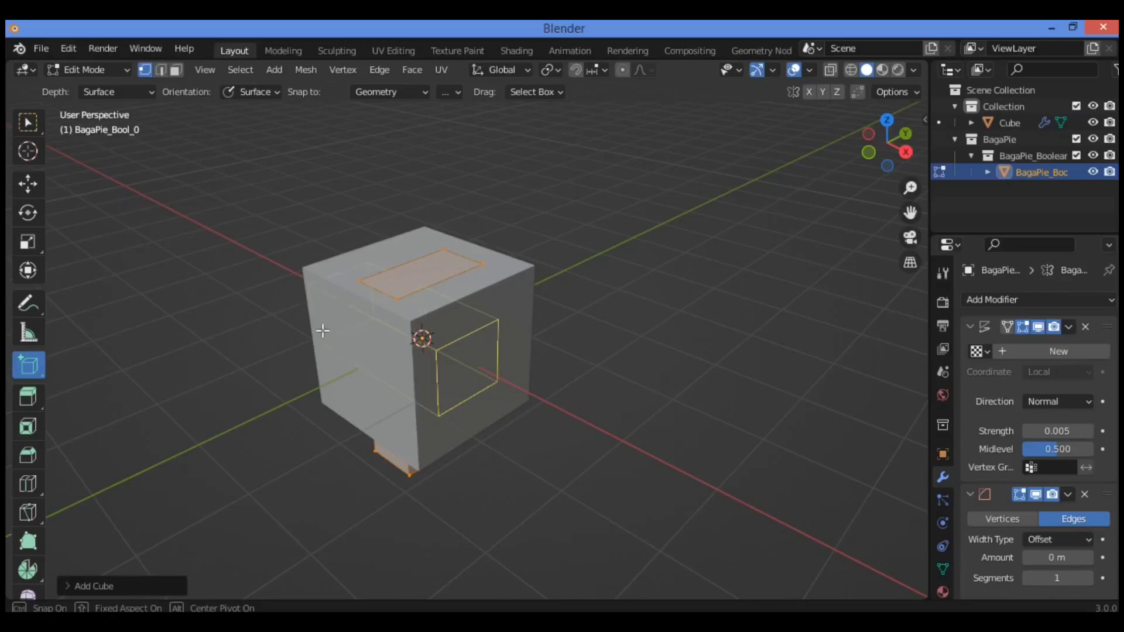
left_click(270, 265)
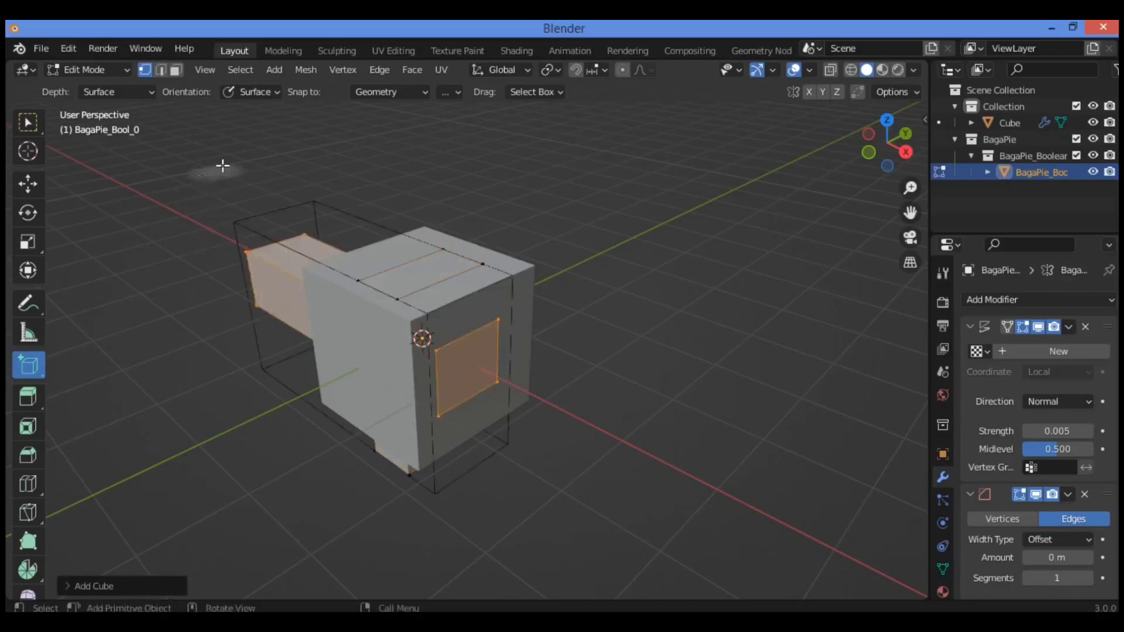
Draw a 32-vertex cylinder projecting outward from the cube's -Y face.
left_click(31, 360)
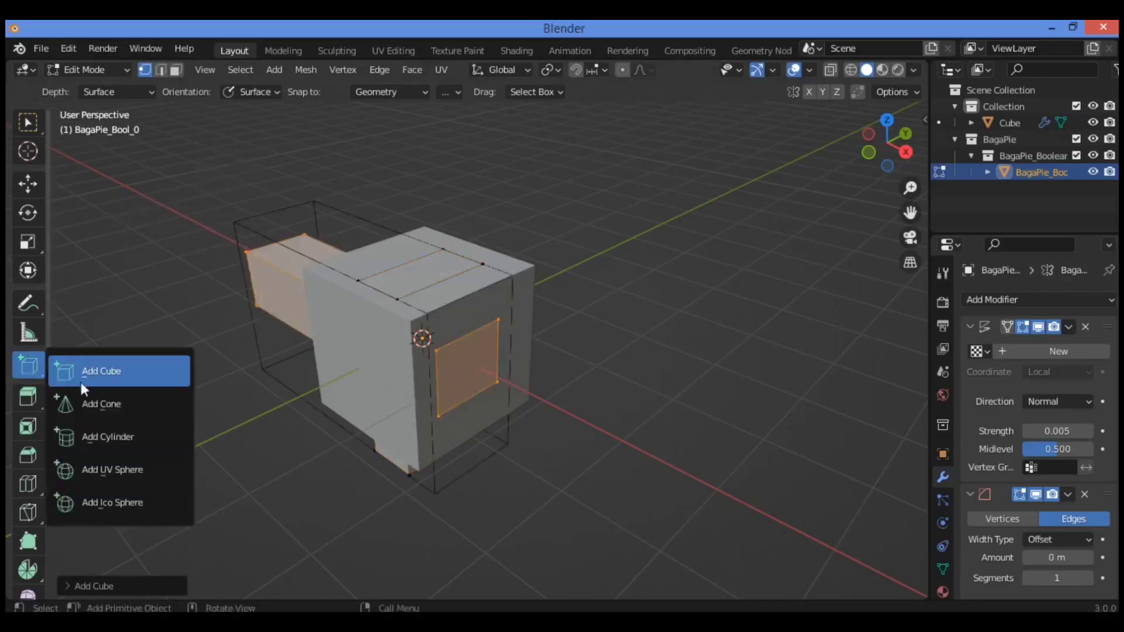
left_click(110, 438)
left_click_drag(367, 359, 342, 382)
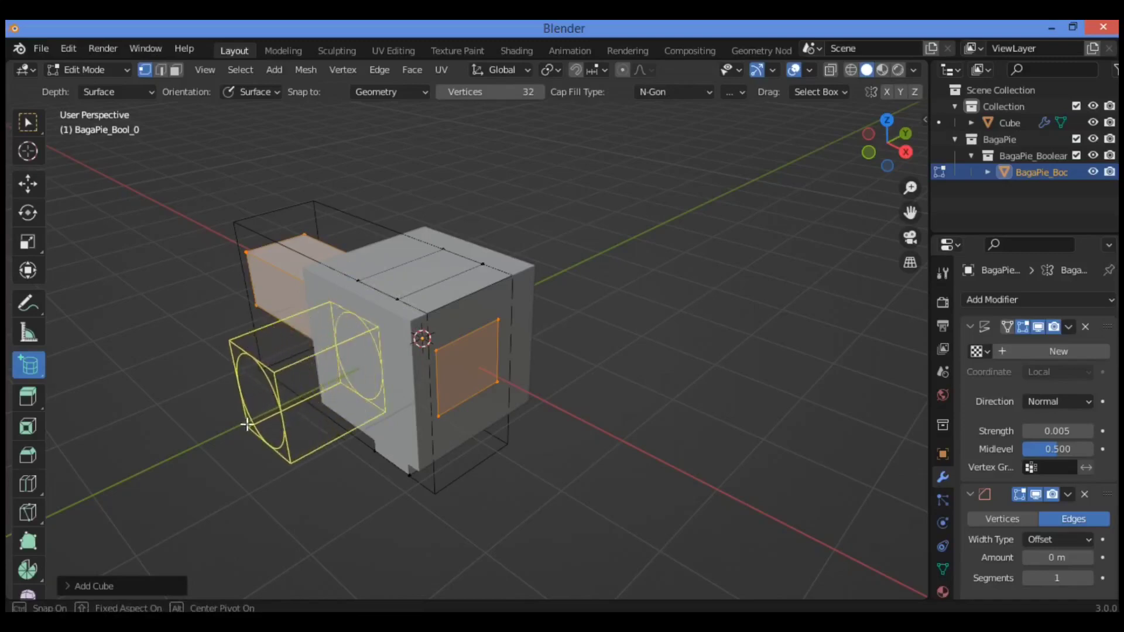
left_click(218, 435)
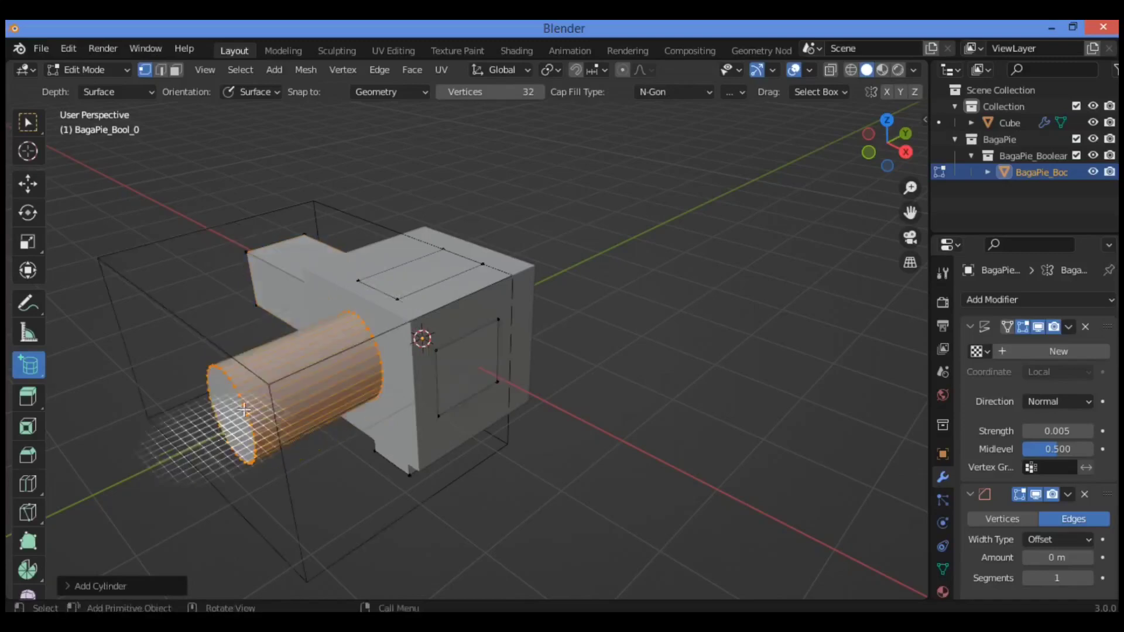
Draw a 32-vertex cylinder from the cube's top face down past its bottom, and return to Object Mode.
left_click_drag(887, 143, 732, 154)
left_click_drag(472, 229, 457, 304)
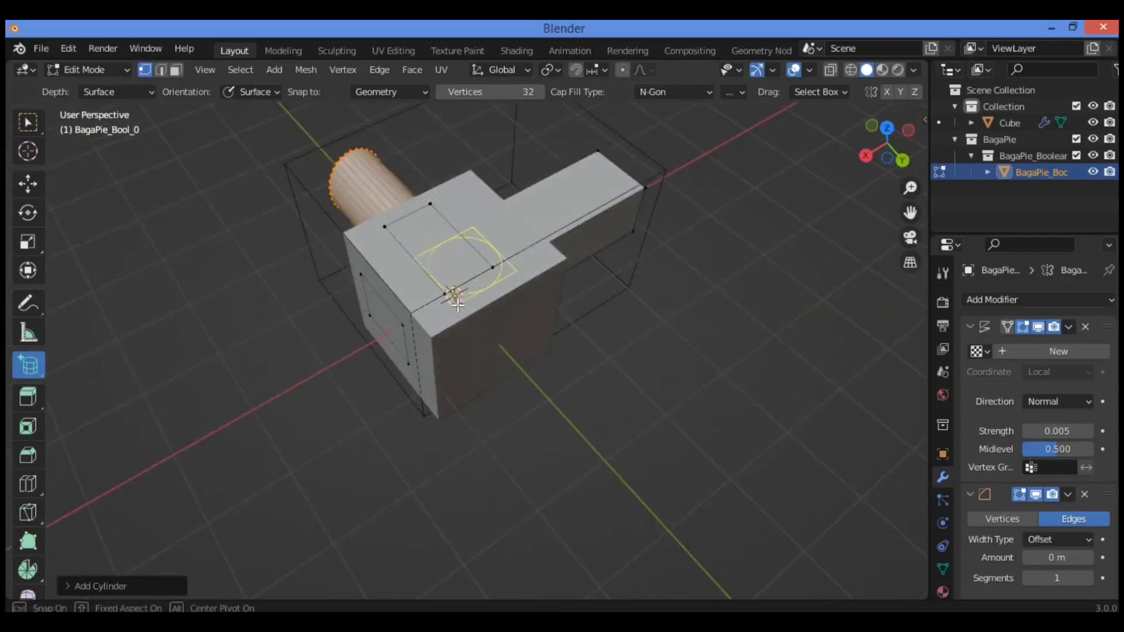
left_click(489, 429)
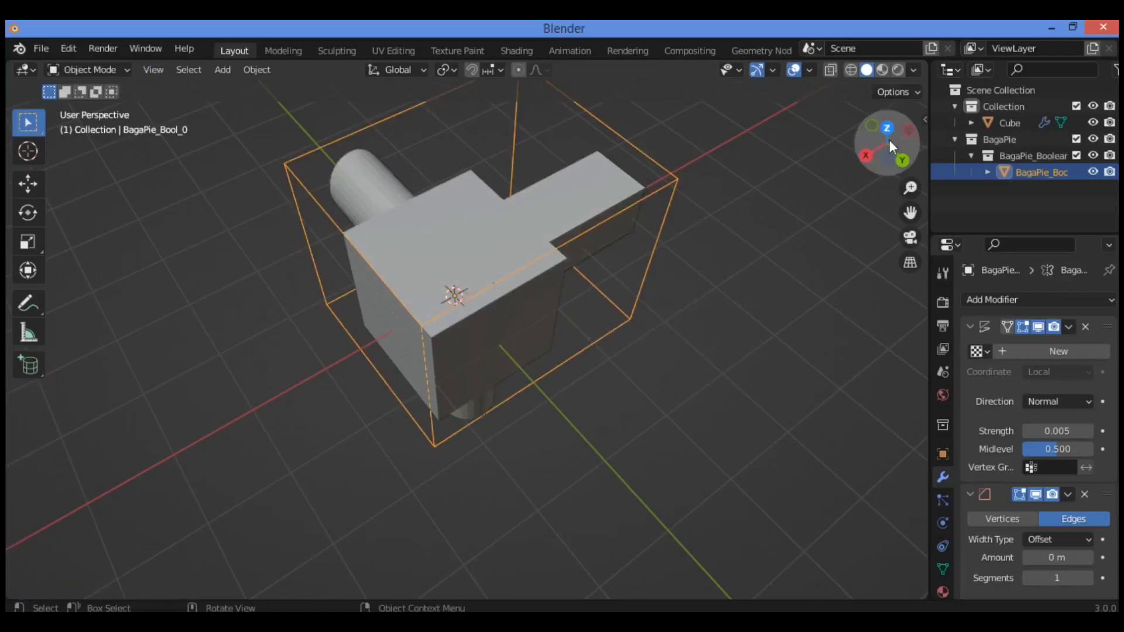
Apply the Displace modifier of the boolean object and look over its remaining modifiers.
left_click_drag(890, 139, 891, 164)
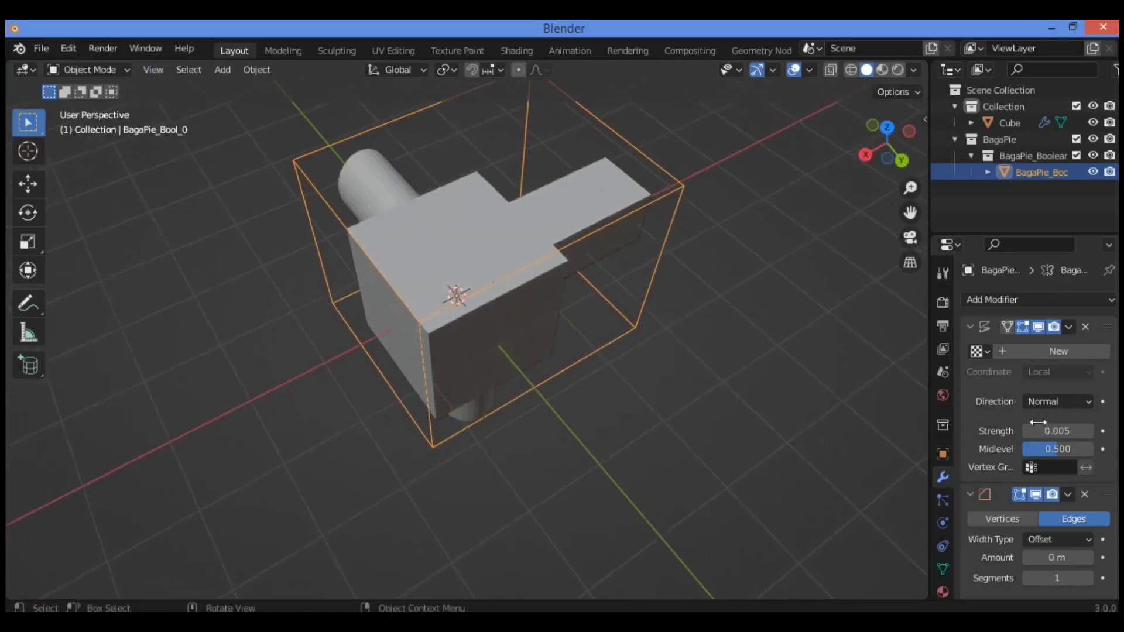
left_click(1068, 326)
left_click(1031, 345)
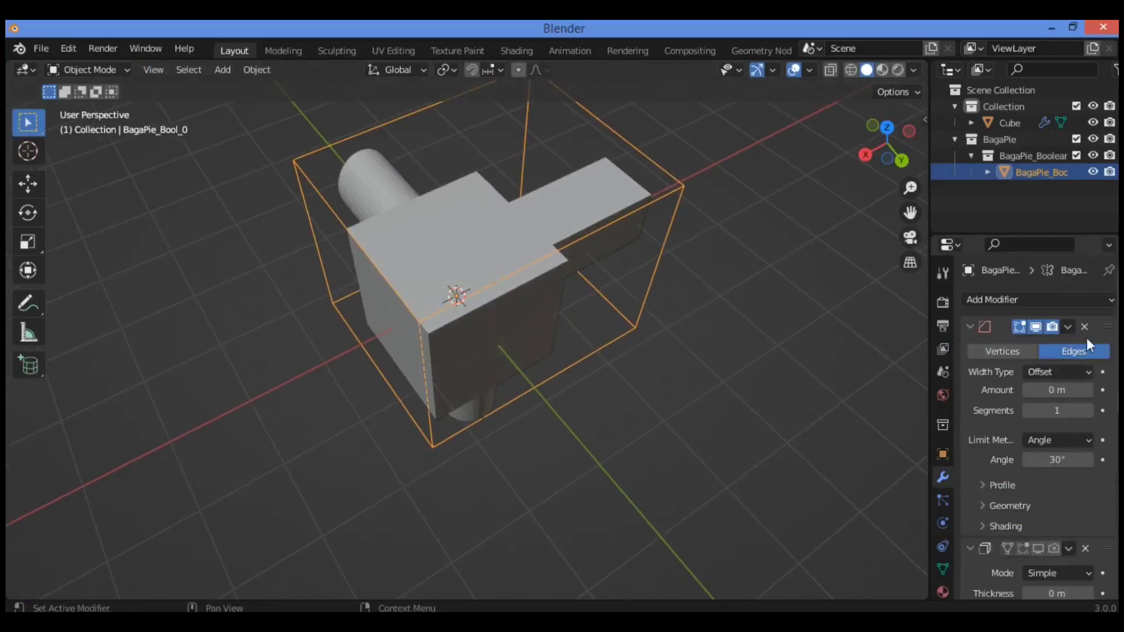
scroll(979, 445, "down", 4)
scroll(982, 443, "up", 3)
Select the cube and apply its Boolean Union modifier.
left_click(449, 181)
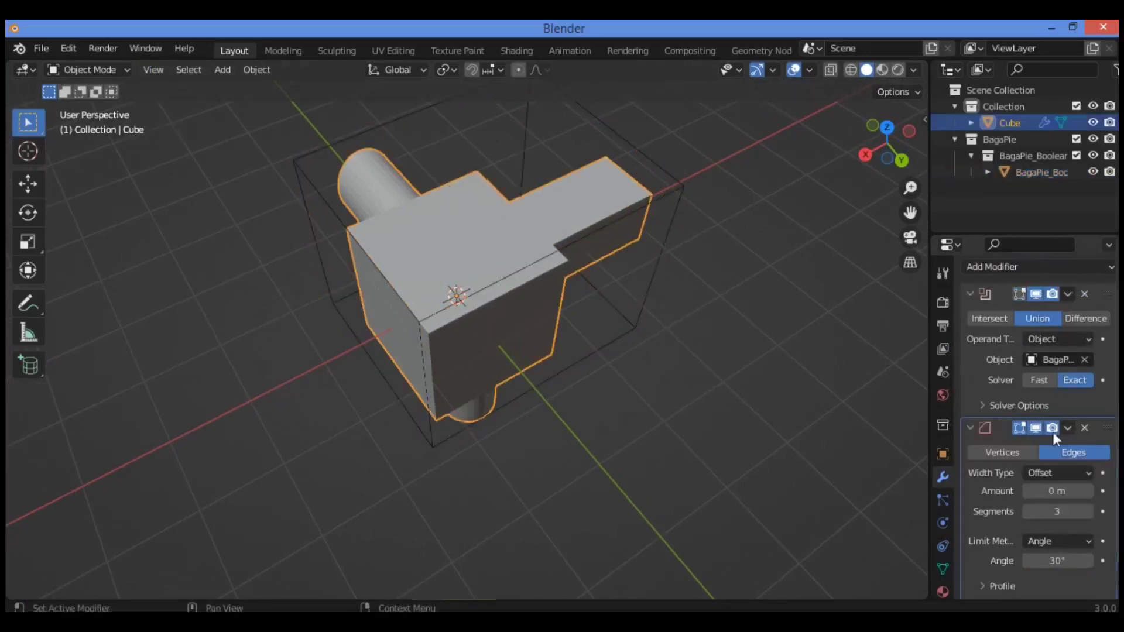
left_click(1068, 293)
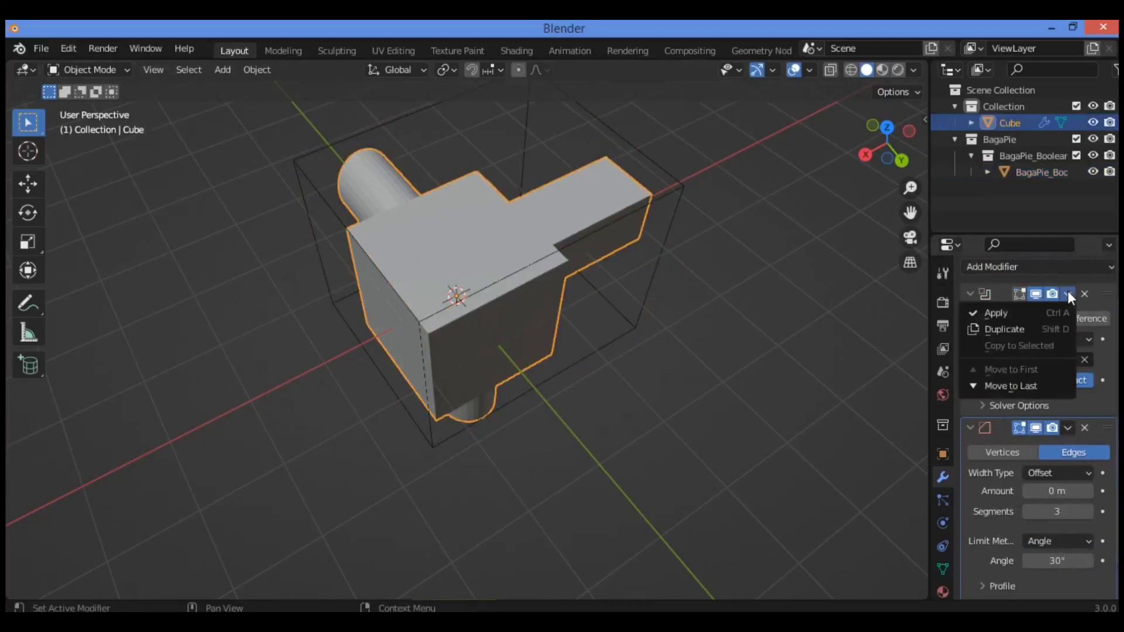
left_click(1023, 311)
Delete the boolean object surrounding the cube and inspect the merged box and cylinder extensions from several angles.
left_click_drag(878, 147, 989, 150)
left_click(279, 230)
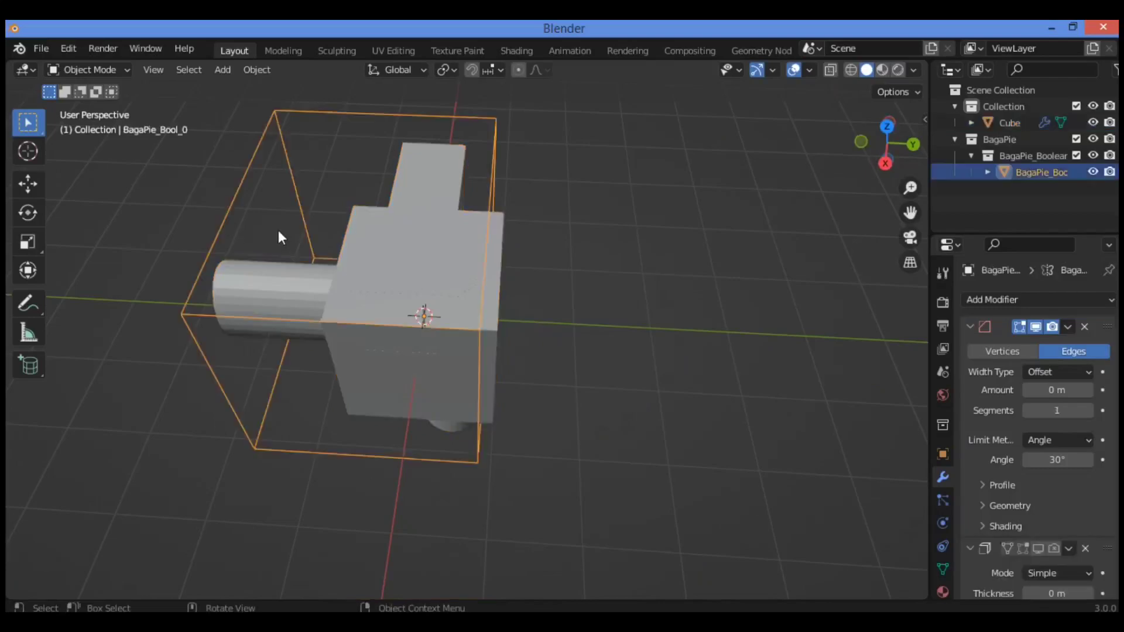
key("x")
left_click(277, 230)
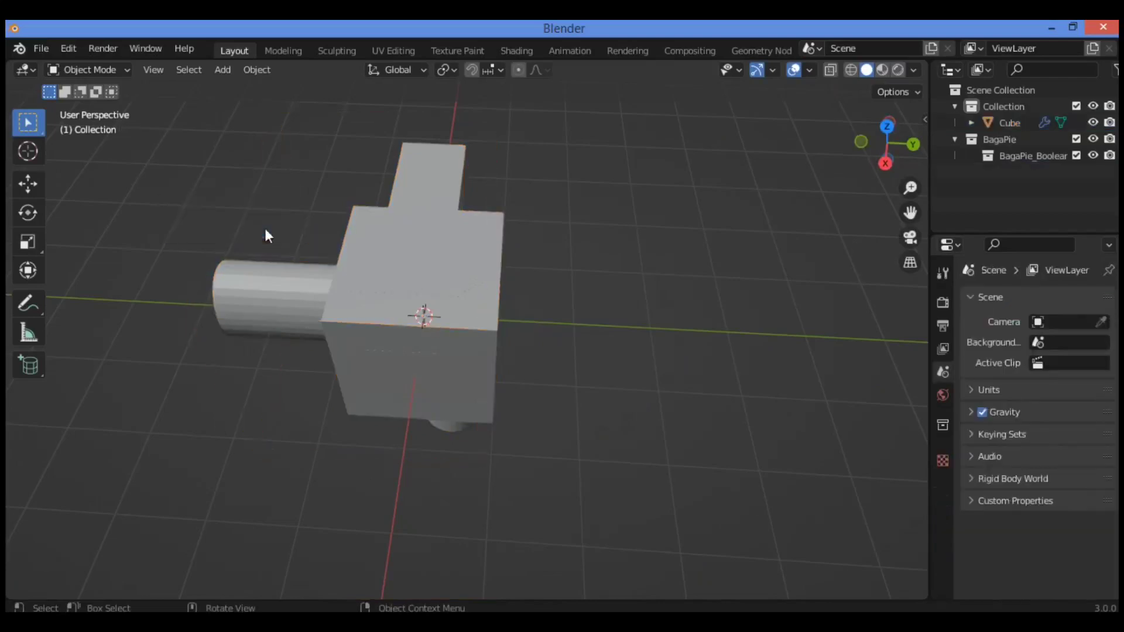
left_click_drag(887, 144, 614, 226)
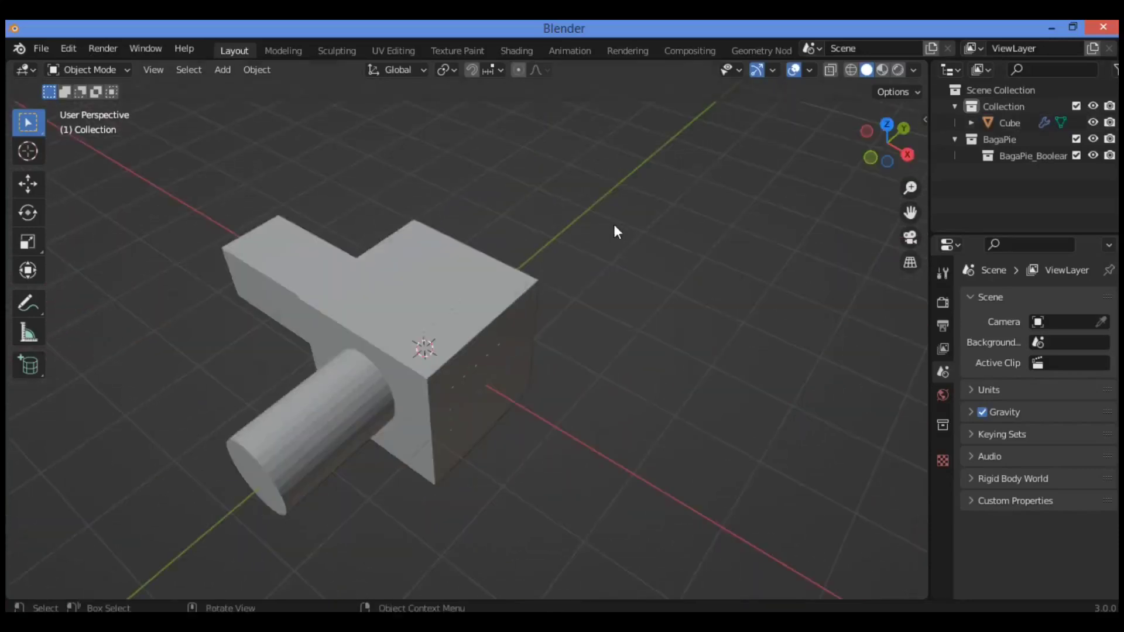